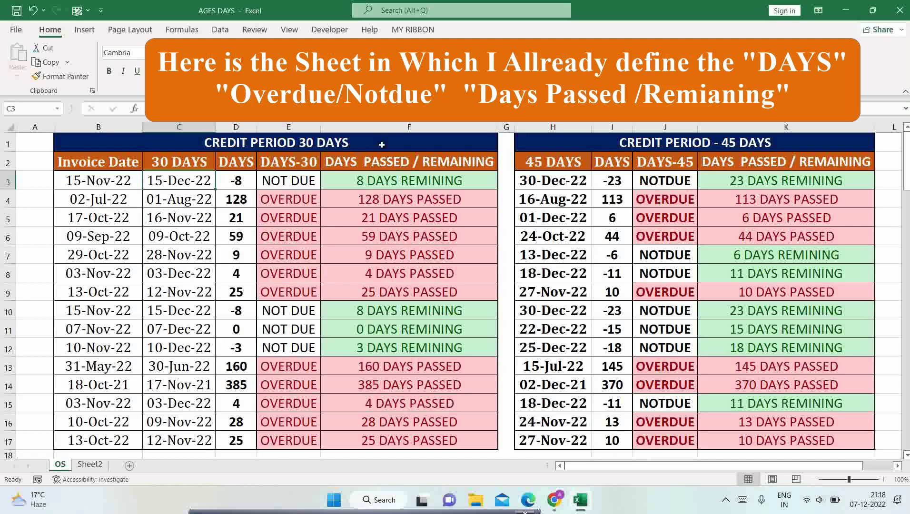
# Review the 30-day and 45-day credit tables and their invoice dates on the original sheet
pyautogui.click(362, 145)
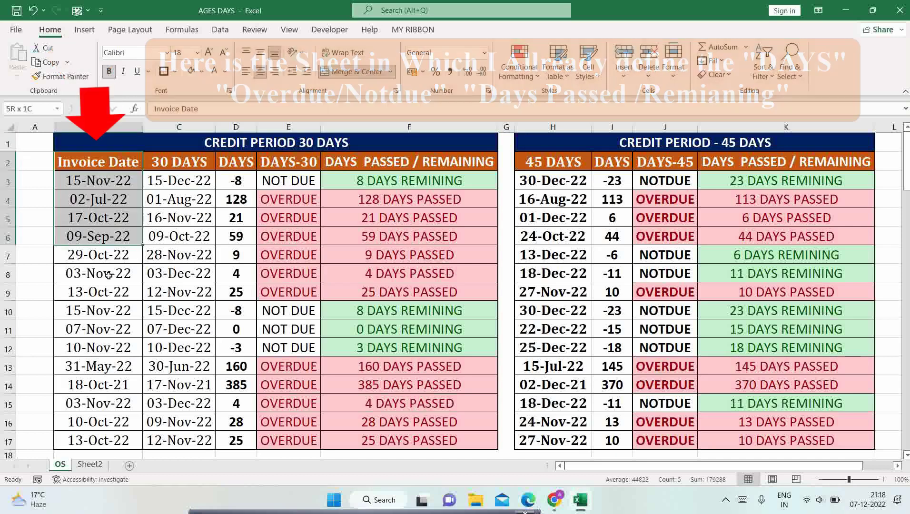
pyautogui.moveTo(98, 162); pyautogui.dragTo(99, 440)
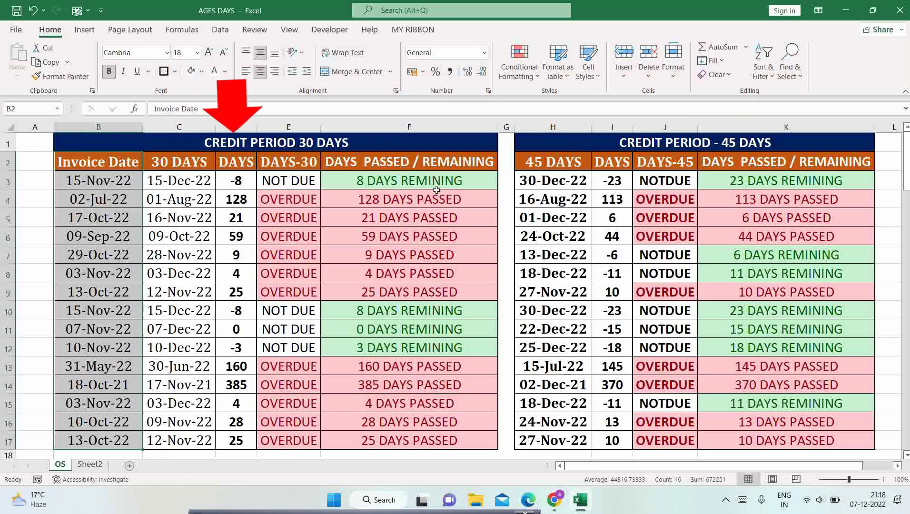
pyautogui.click(624, 145)
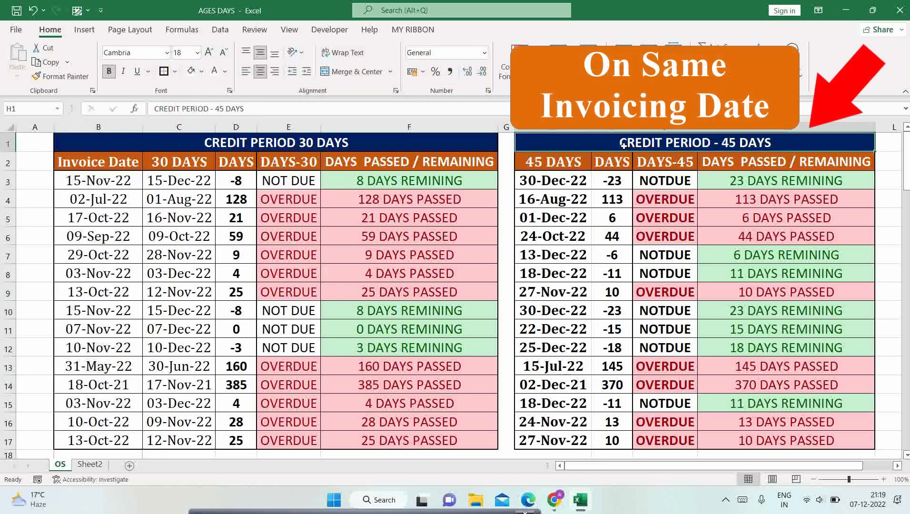
pyautogui.moveTo(623, 145); pyautogui.dragTo(552, 440)
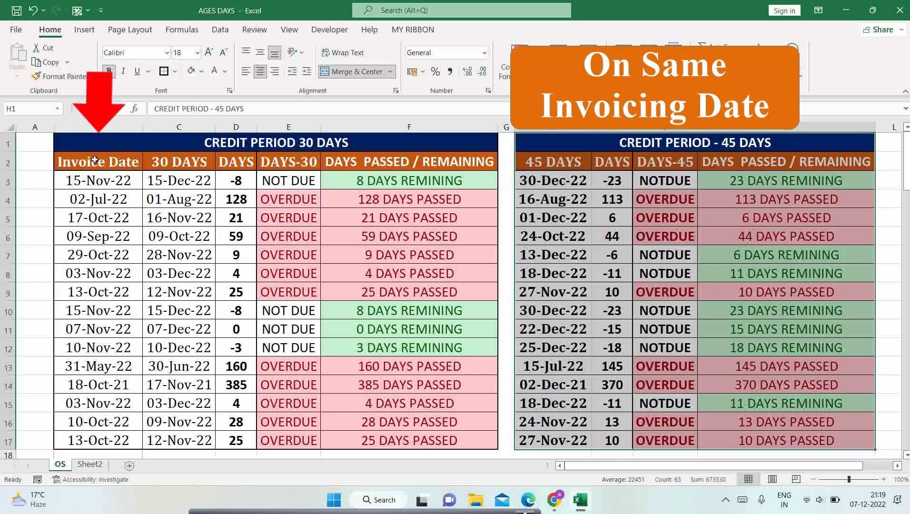
pyautogui.click(94, 160)
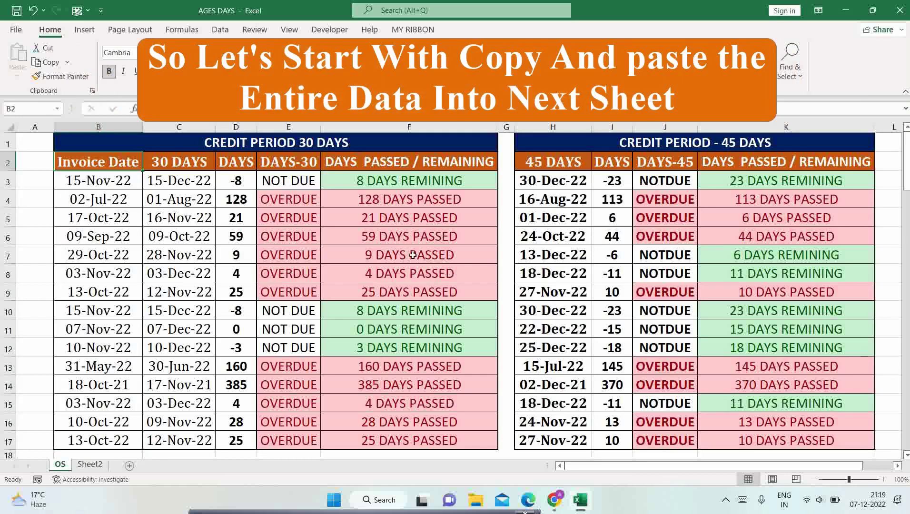
# Switch to Sheet2 and select C3, the first due-date cell under 30 DAYS
pyautogui.click(89, 465)
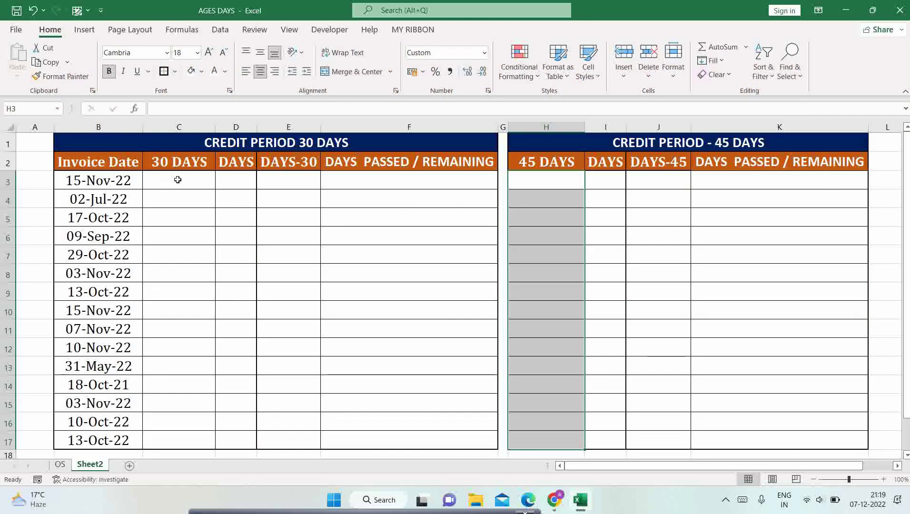
pyautogui.click(177, 180)
pyautogui.click(260, 144)
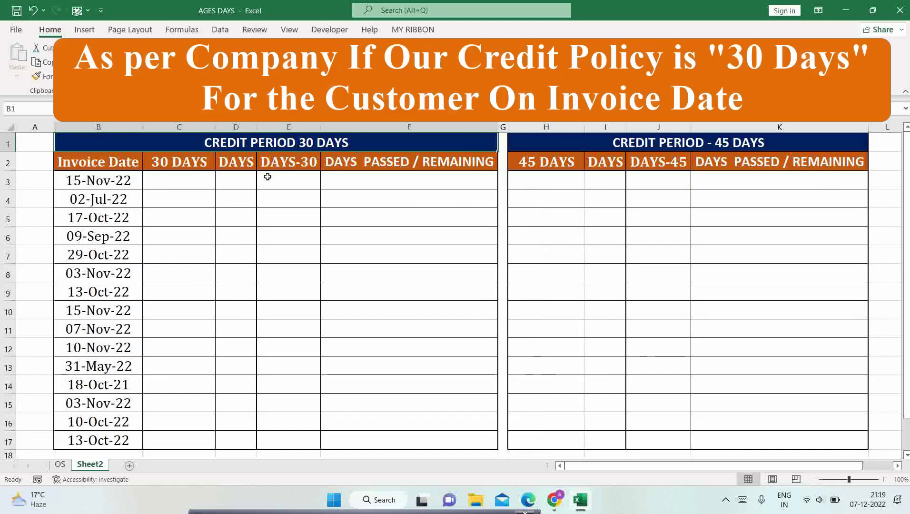
pyautogui.moveTo(119, 164); pyautogui.dragTo(125, 186)
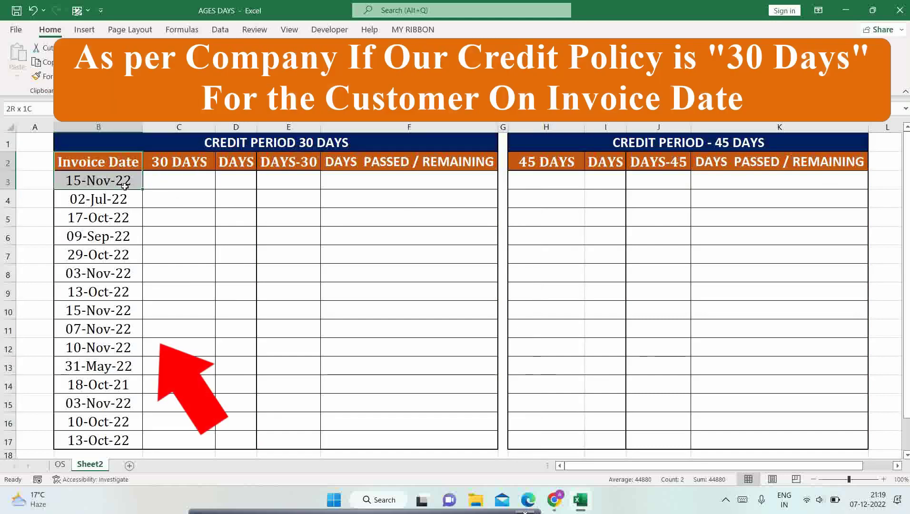
pyautogui.click(171, 179)
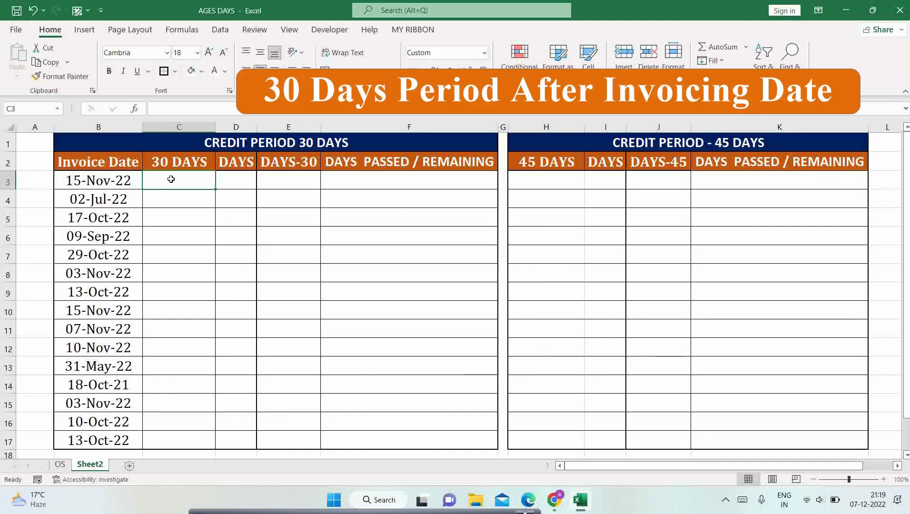
# Enter =B3+30 in C3 to get the first 30-day due date
pyautogui.write('=')
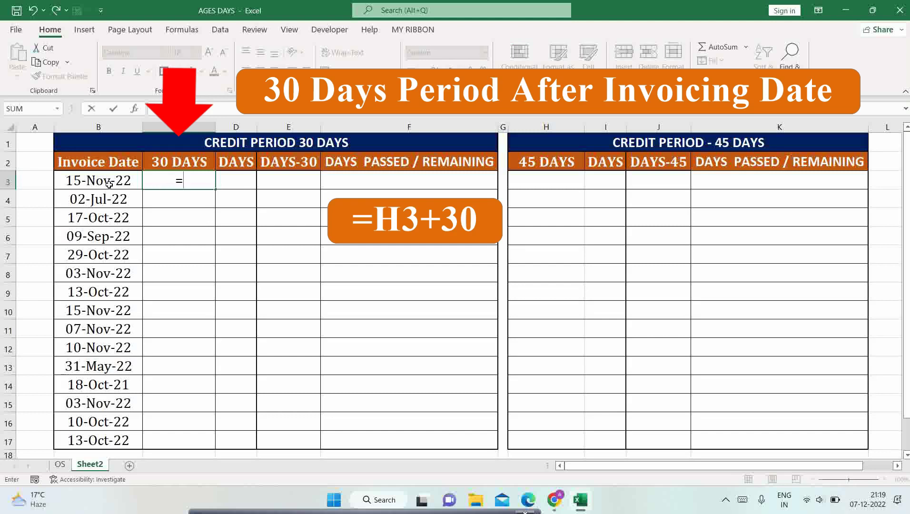
pyautogui.click(110, 184)
pyautogui.write('+30')
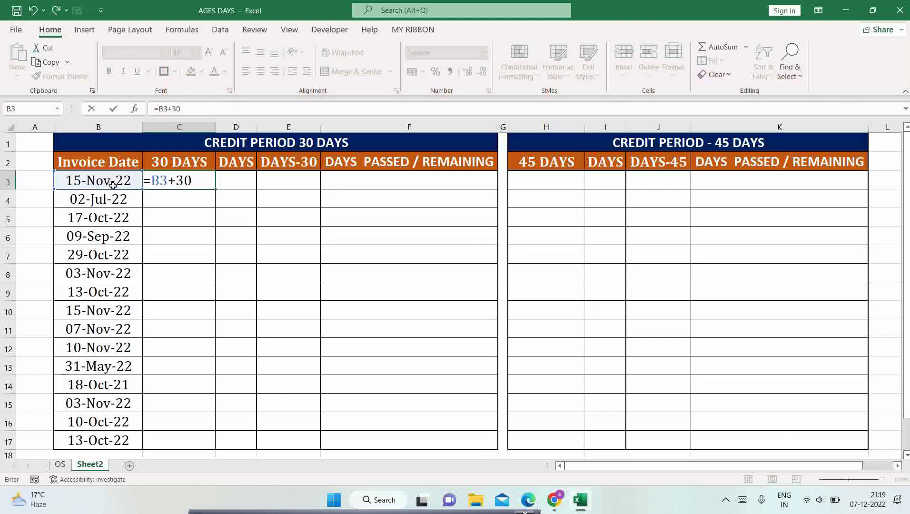
pyautogui.press('Return')
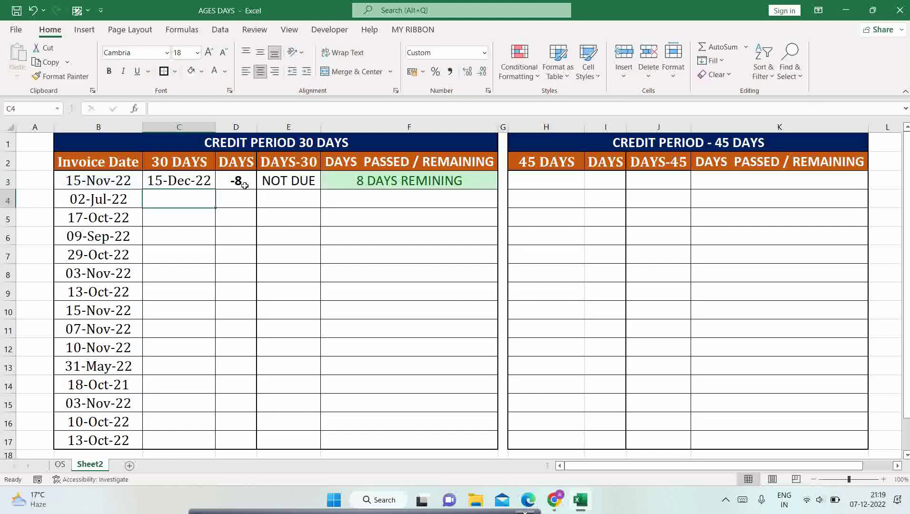
# Clear the old calculated cells D3:F17 and I3:K17, then reselect C3
pyautogui.moveTo(237, 186)
pyautogui.mouseDown()
pyautogui.moveTo(350, 193)
pyautogui.moveTo(423, 341)
pyautogui.moveTo(420, 427)
pyautogui.mouseUp()
pyautogui.press('Delete')
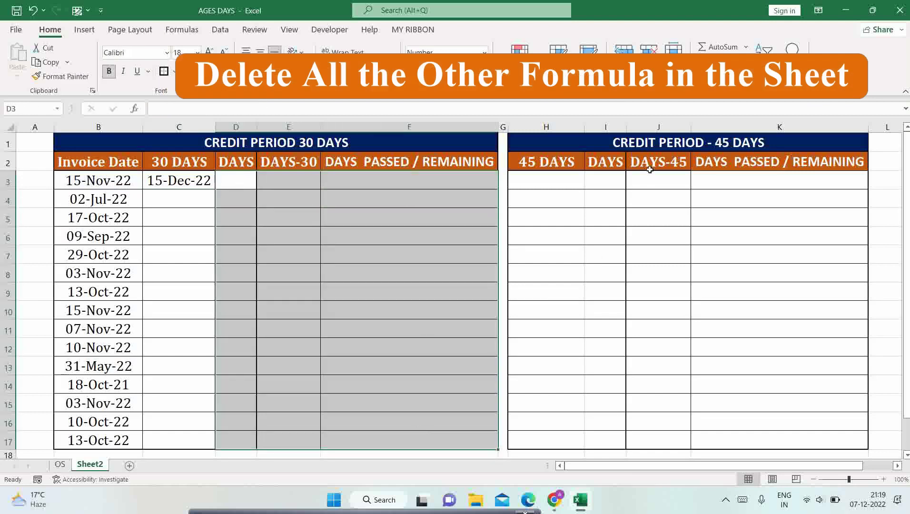
pyautogui.moveTo(605, 187)
pyautogui.mouseDown()
pyautogui.moveTo(739, 407)
pyautogui.moveTo(735, 433)
pyautogui.mouseUp()
pyautogui.press('Delete')
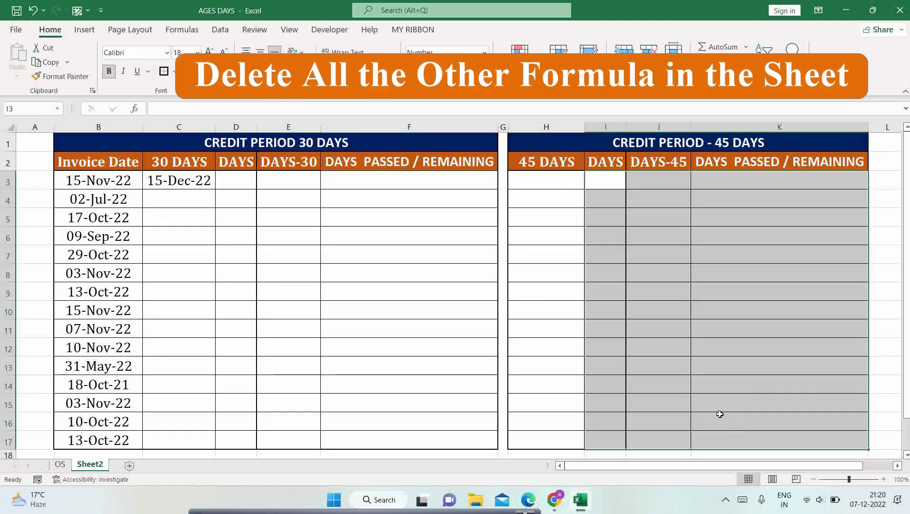
pyautogui.click(173, 187)
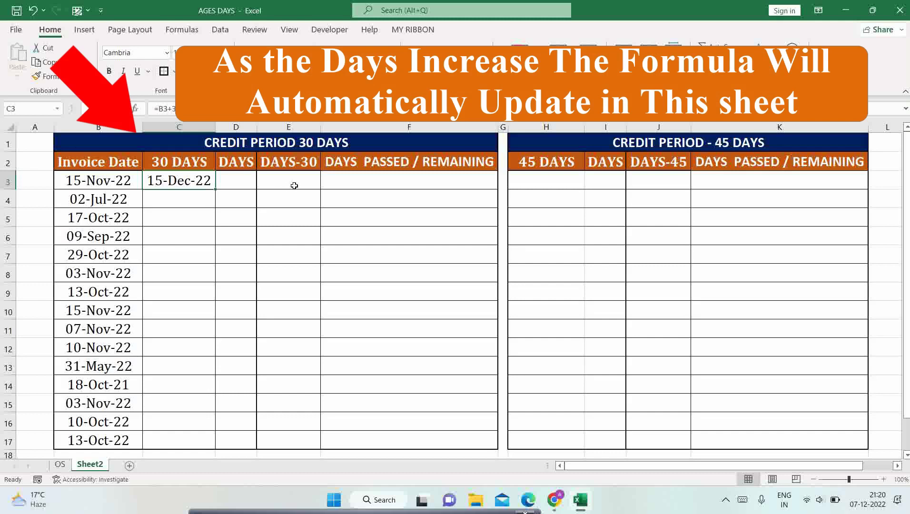
# Fill the C3 due-date formula down to row 17 and select D3
pyautogui.doubleClick(217, 191)
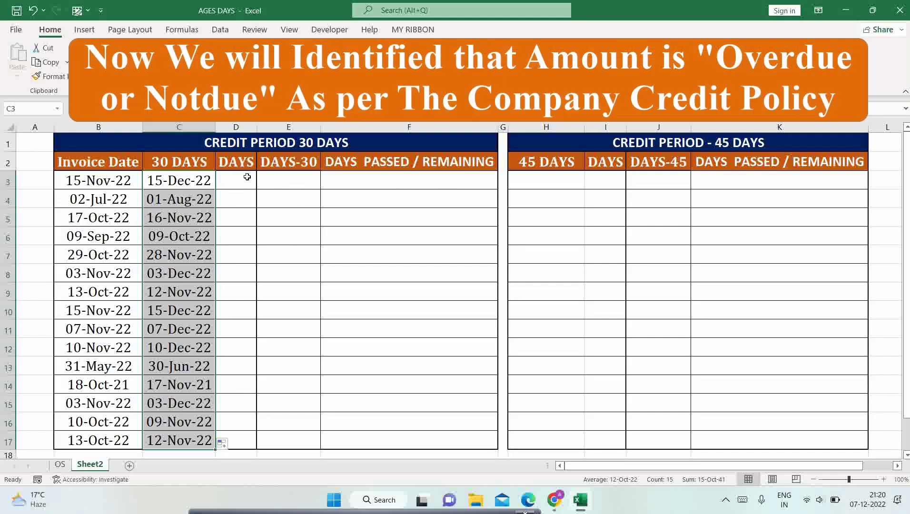
pyautogui.click(245, 178)
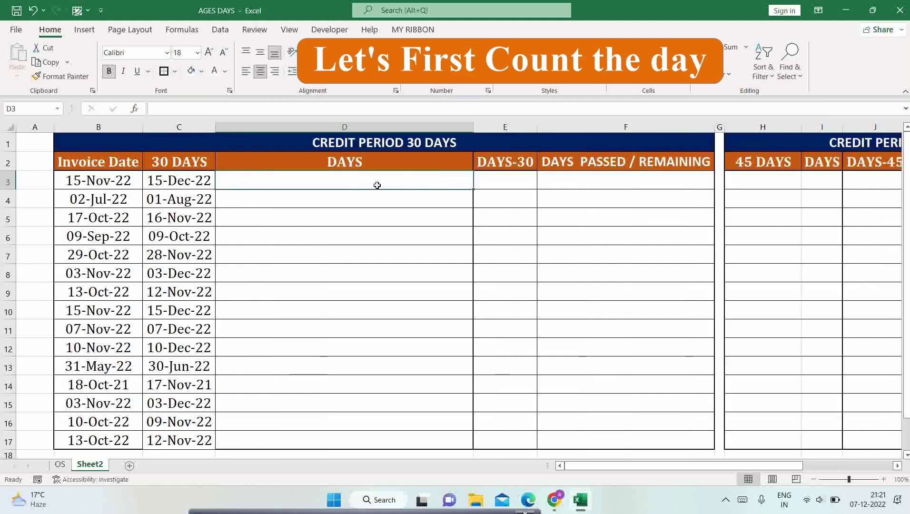
# Enter =IF(ISBLANK(C3),"",TODAY()-C3) in D3 and fill it down to D17
pyautogui.write('=IF(ISBL')
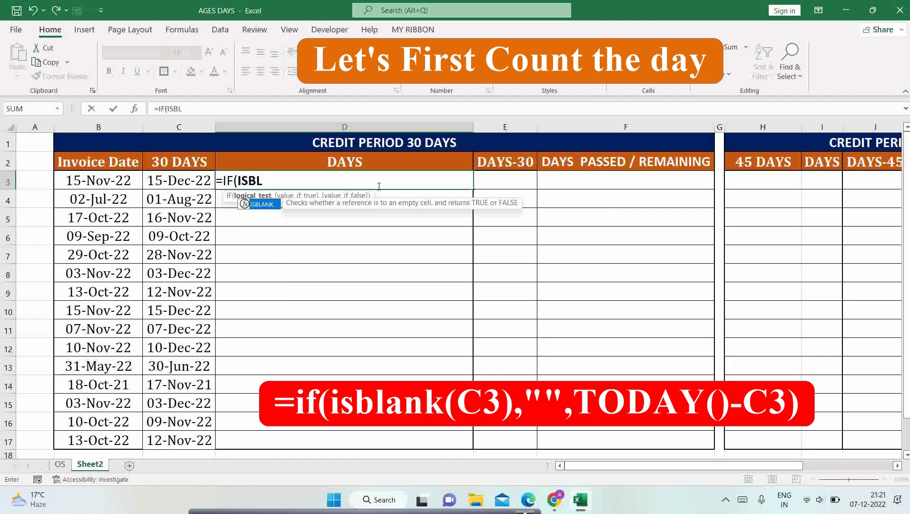
pyautogui.write('ANK(')
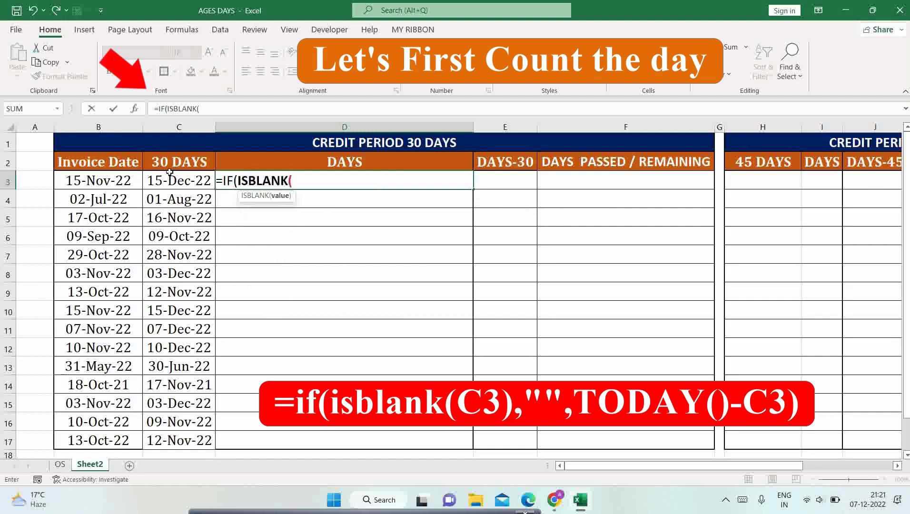
pyautogui.click(175, 180)
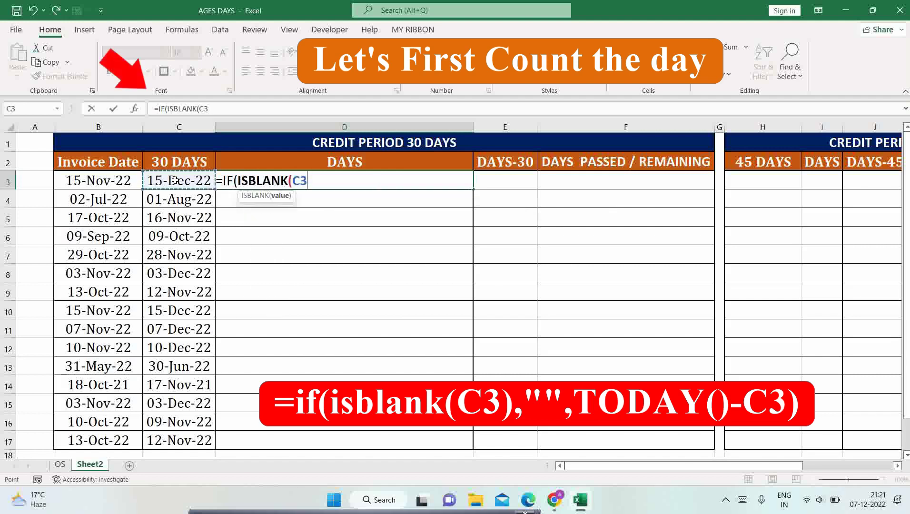
pyautogui.write(')')
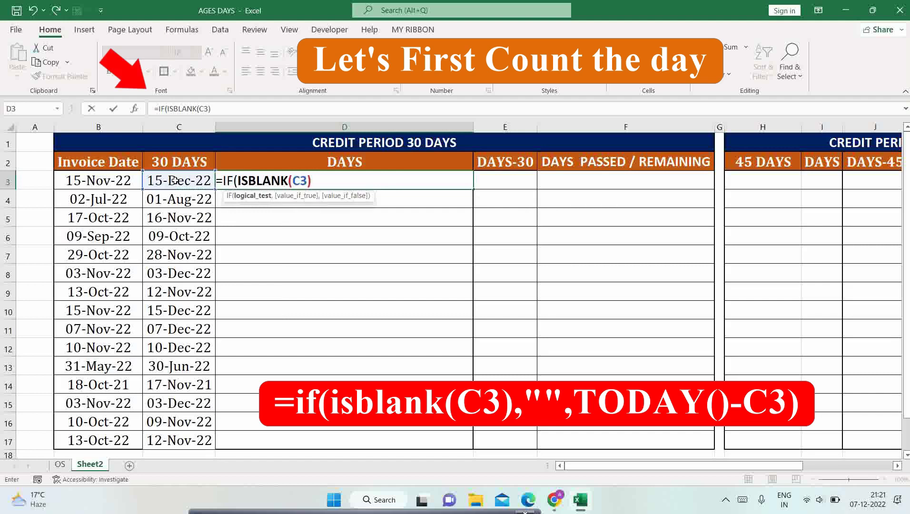
pyautogui.write(',')
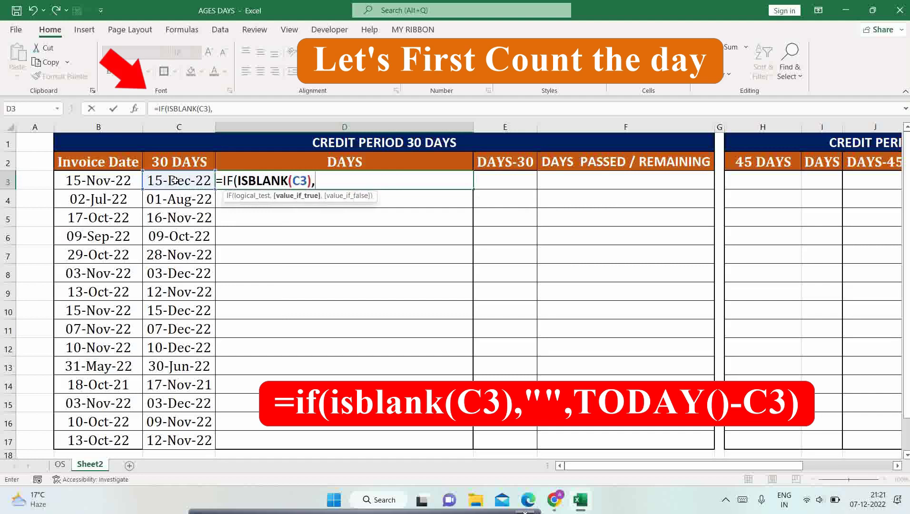
pyautogui.write('"",')
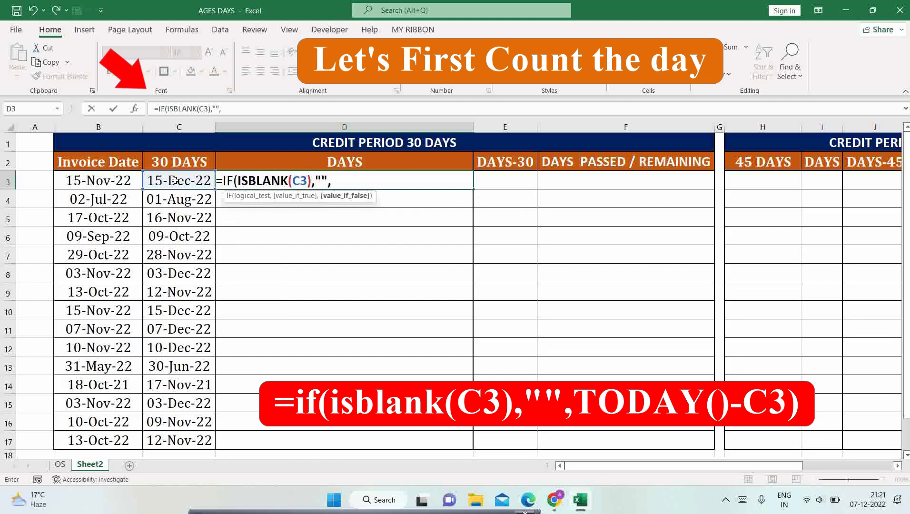
pyautogui.write('TOD')
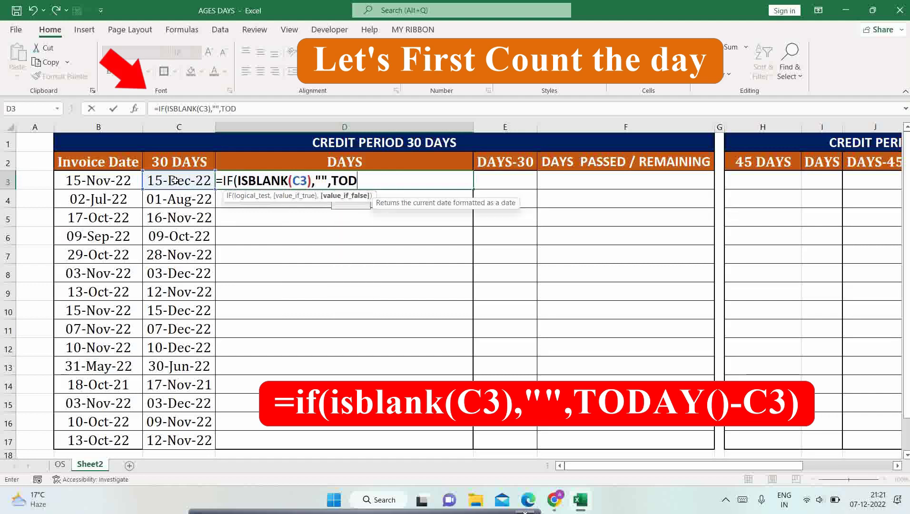
pyautogui.write('AY(')
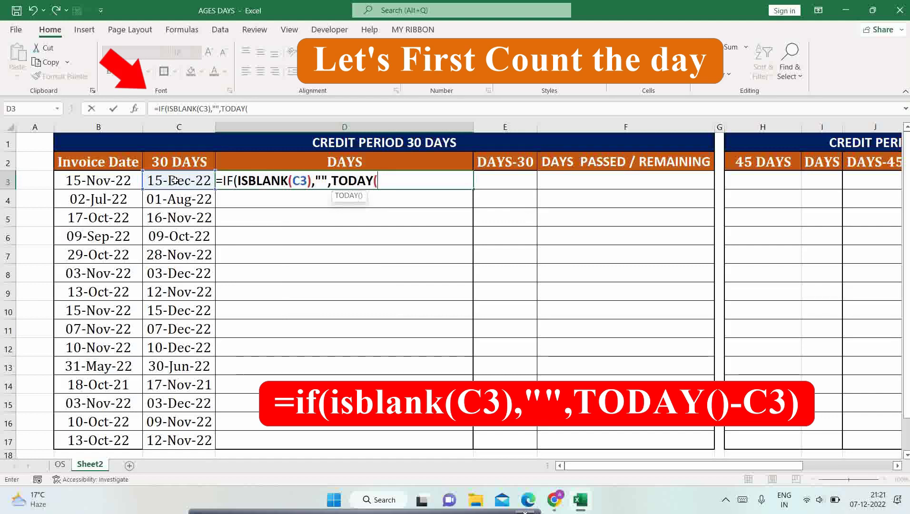
pyautogui.write(')-')
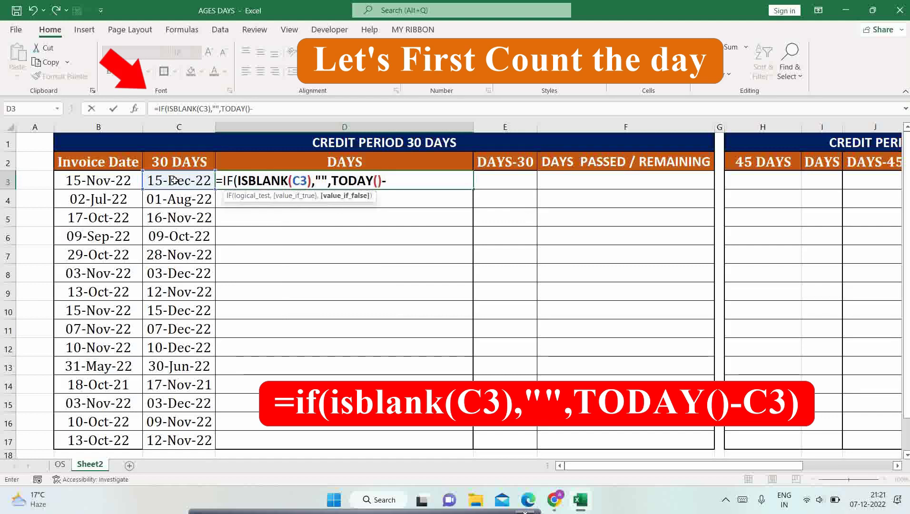
pyautogui.click(175, 180)
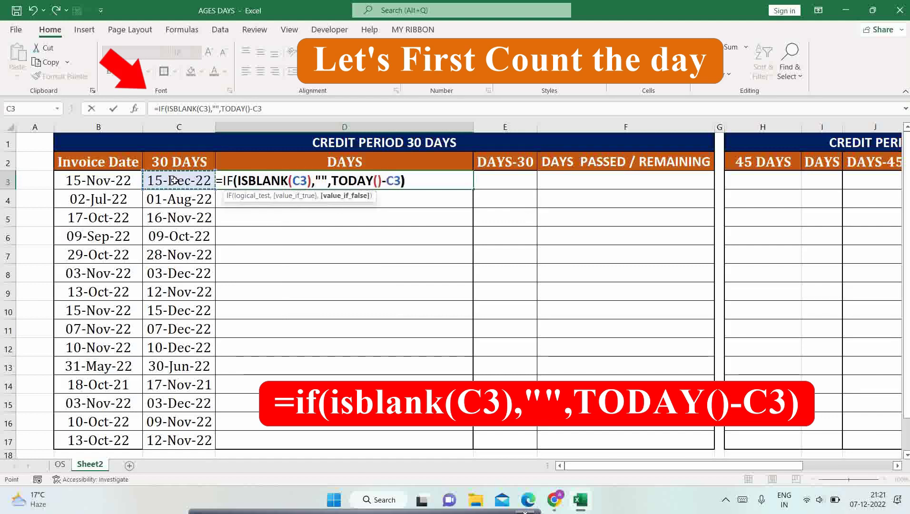
pyautogui.write(')')
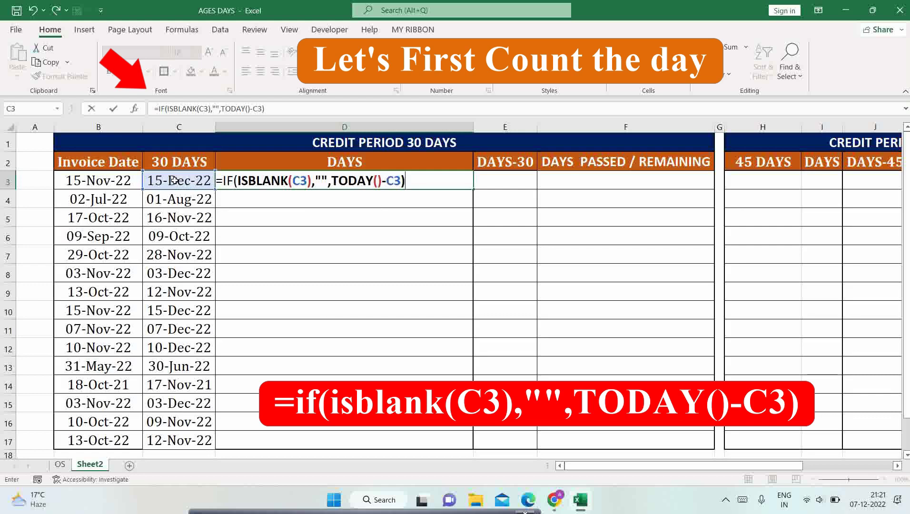
pyautogui.hotkey('ctrl', 'Return')
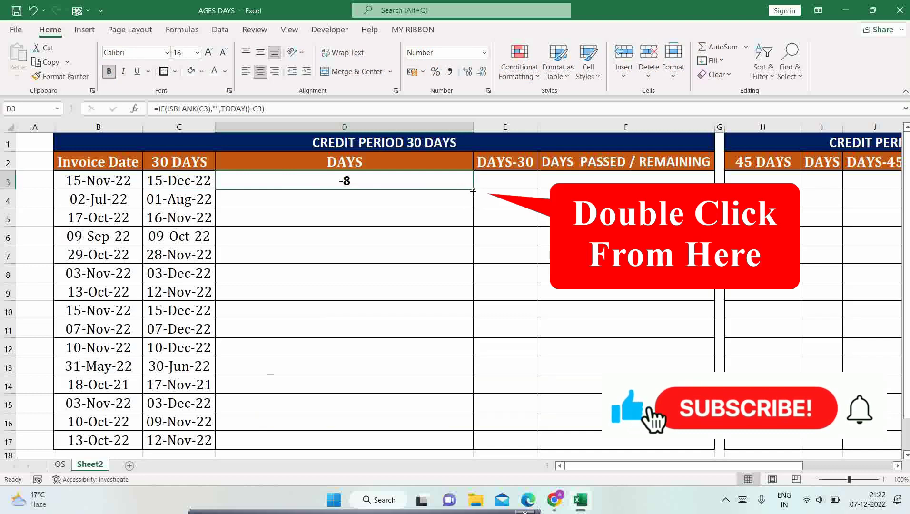
pyautogui.doubleClick(473, 191)
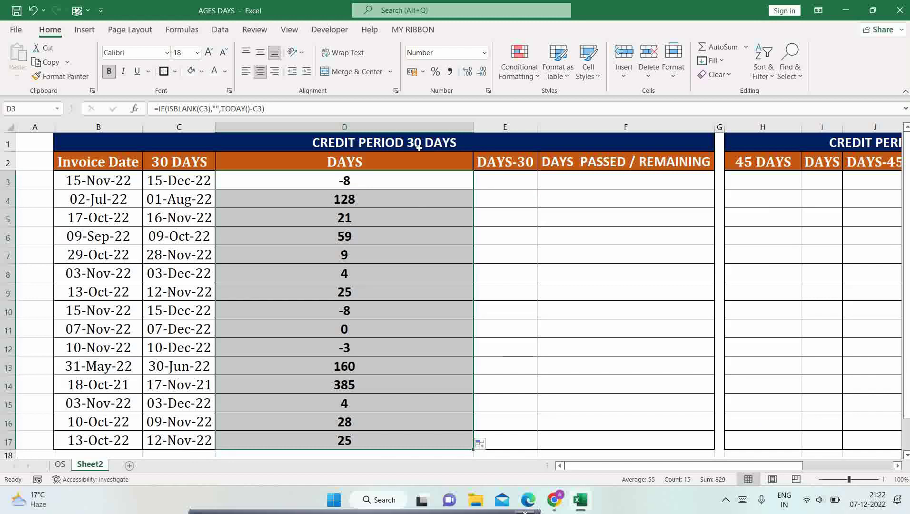
# Narrow the DAYS column and widen column E for the status labels
pyautogui.moveTo(473, 127); pyautogui.dragTo(257, 127)
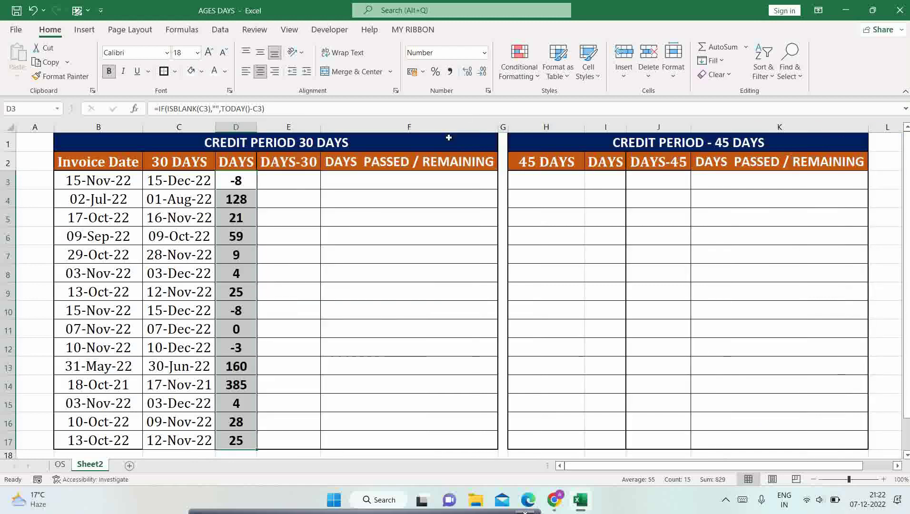
pyautogui.click(298, 174)
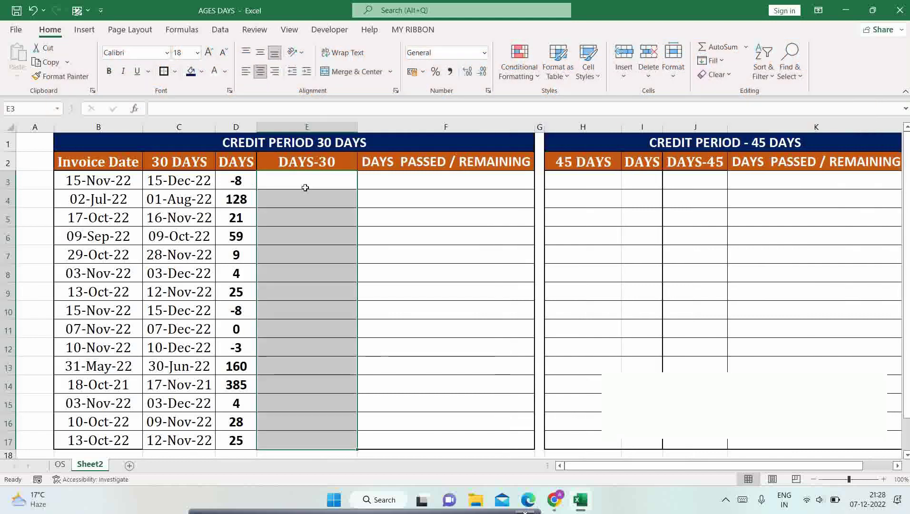
pyautogui.click(305, 188)
pyautogui.moveTo(357, 127); pyautogui.dragTo(475, 127)
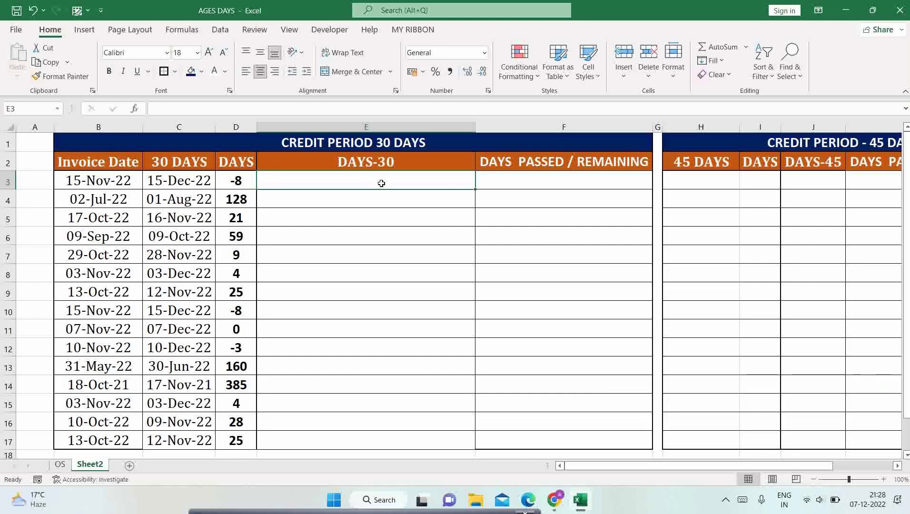
# Enter =IF(ISBLANK(D3),"",IF(TODAY()>C3,"OVERDUE","NOT DUE")) in E3 and fill it down to E17
pyautogui.write('=IF(ISBLANK(')
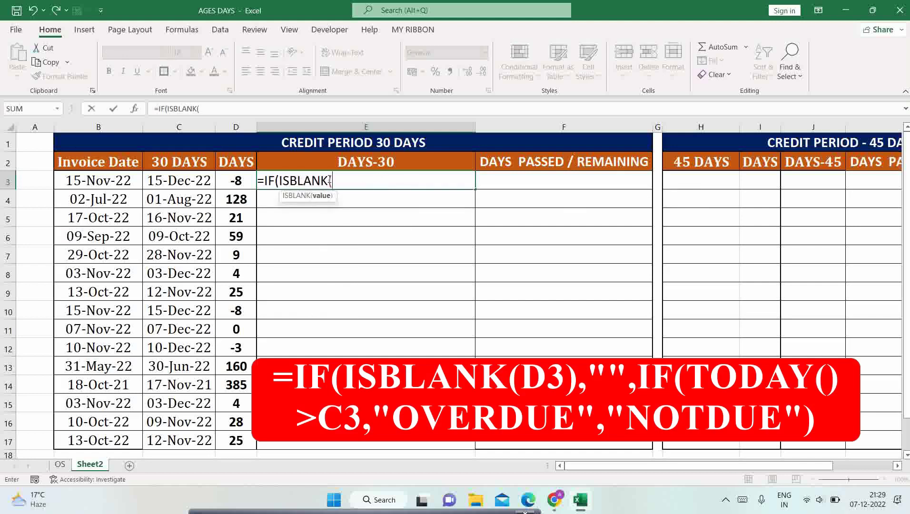
pyautogui.click(227, 182)
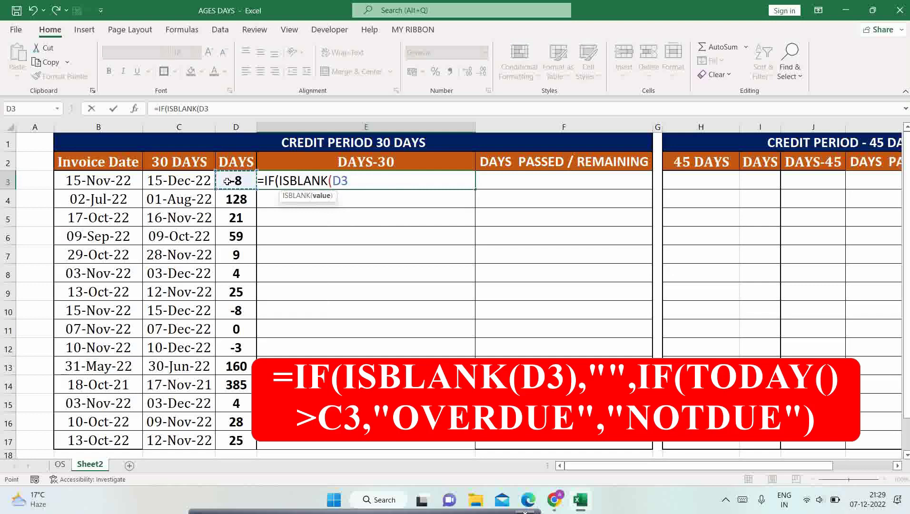
pyautogui.write(',"",IF(TODAY()')
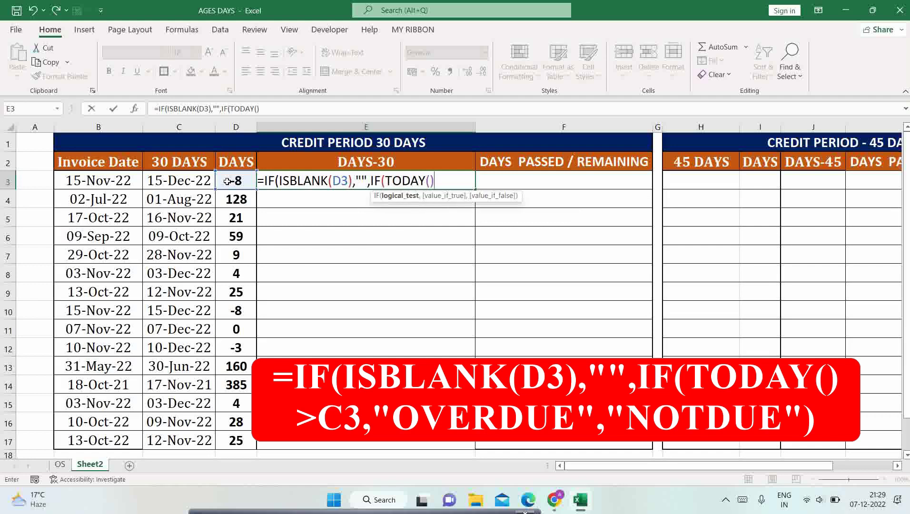
pyautogui.write('>')
pyautogui.click(195, 182)
pyautogui.write(',"OVERDUE","')
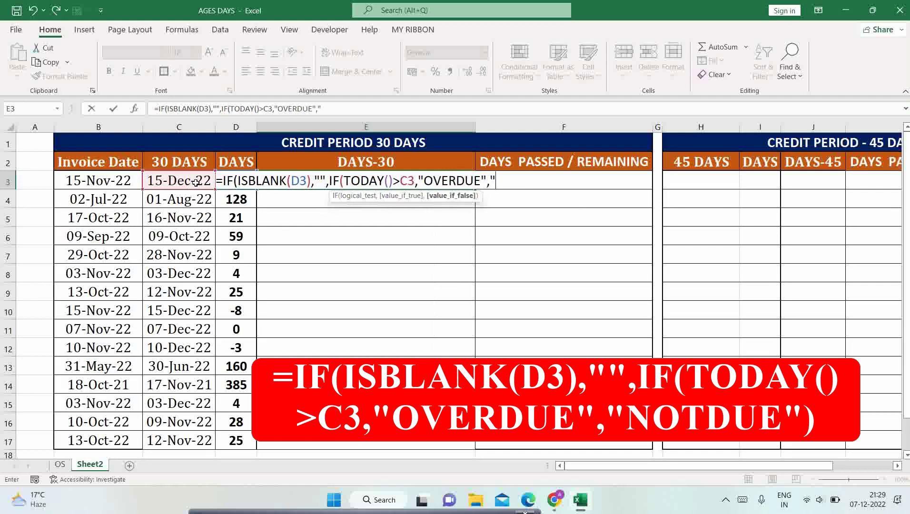
pyautogui.write('NOT DUE"))')
pyautogui.hotkey('ctrl', 'Return')
pyautogui.doubleClick(475, 189)
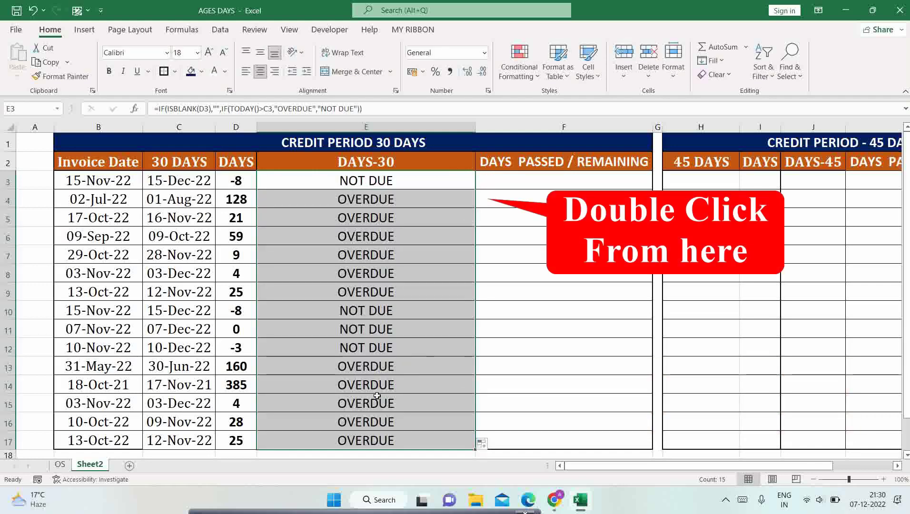
pyautogui.click(324, 180)
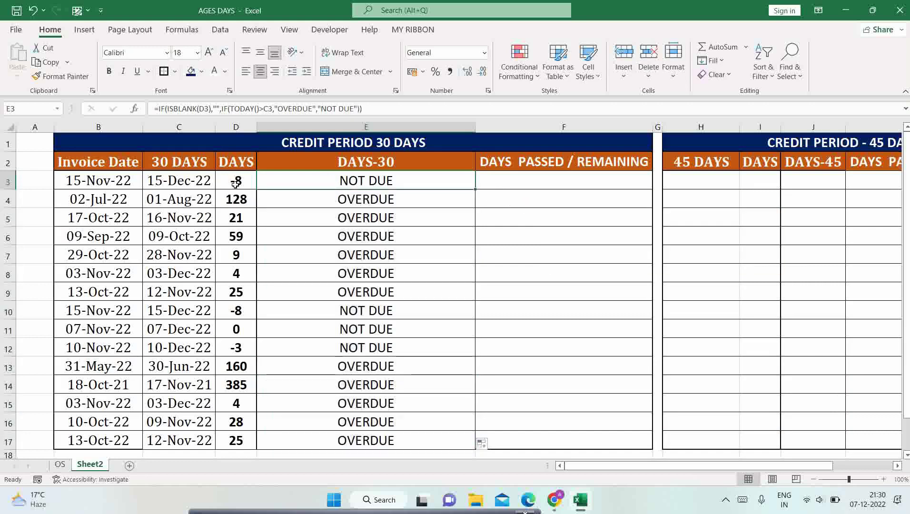
# Start a Text That Contains rule for OVERDUE on E3:E17 using a custom format
pyautogui.keyDown('shift'); pyautogui.click(436, 444); pyautogui.keyUp('shift')
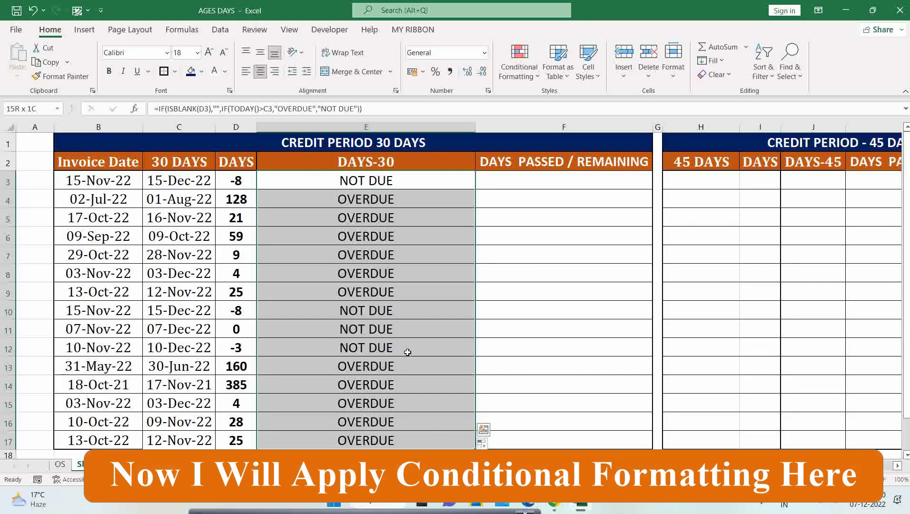
pyautogui.click(519, 69)
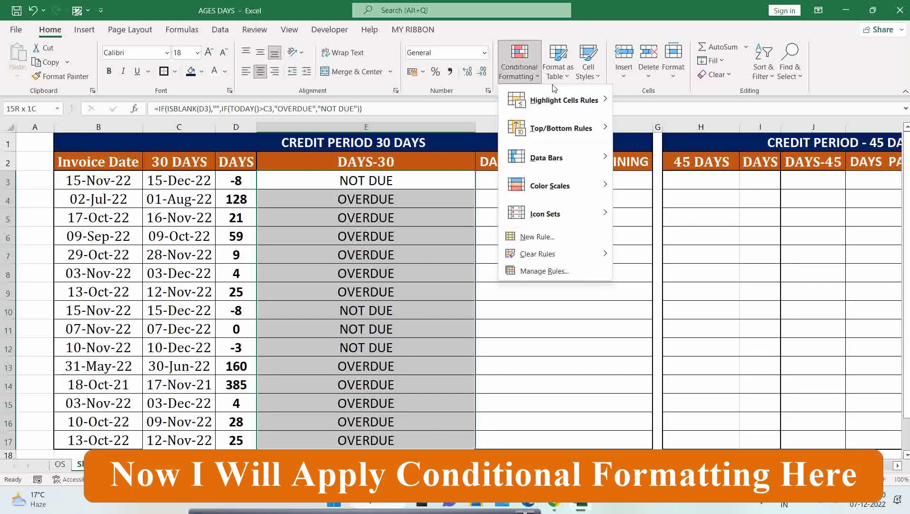
pyautogui.moveTo(561, 100)
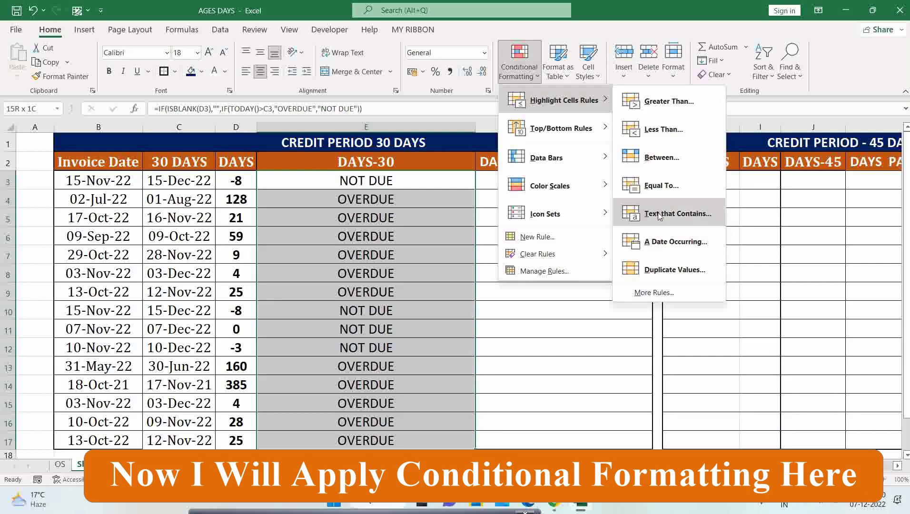
pyautogui.click(659, 215)
pyautogui.write('OVERD')
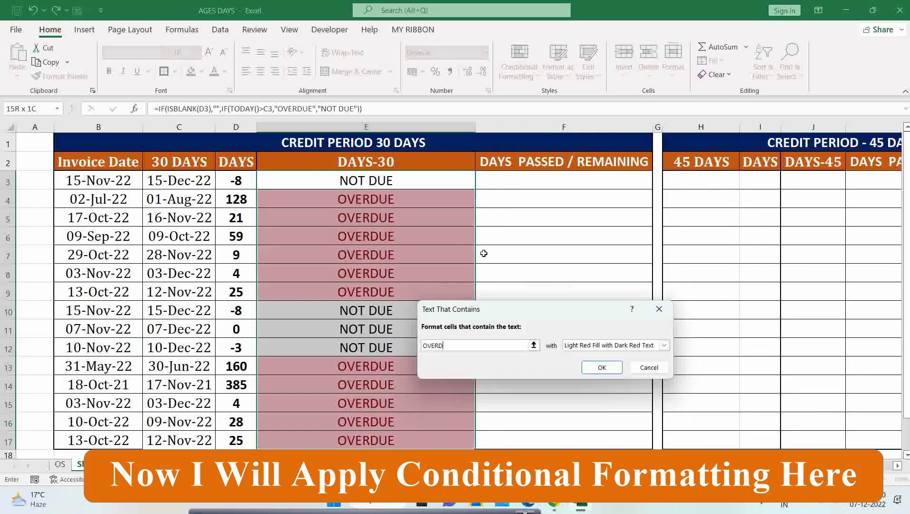
pyautogui.write('UE')
pyautogui.click(596, 346)
pyautogui.click(595, 404)
# Give the OVERDUE rule white font on a dark navy fill and apply it
pyautogui.click(452, 189)
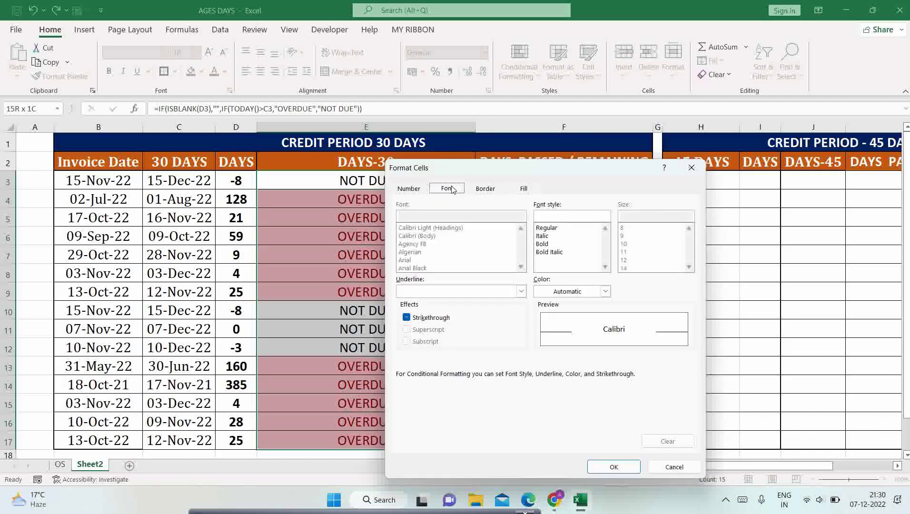
pyautogui.click(605, 292)
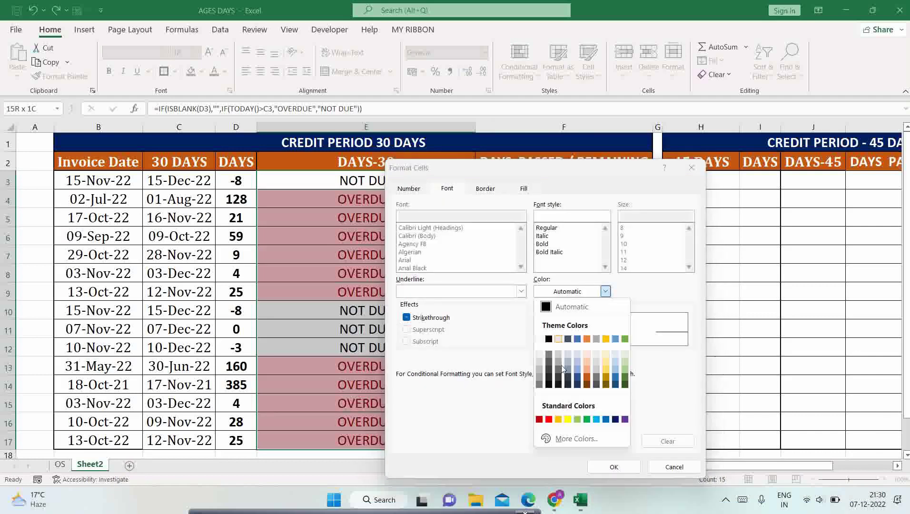
pyautogui.click(539, 338)
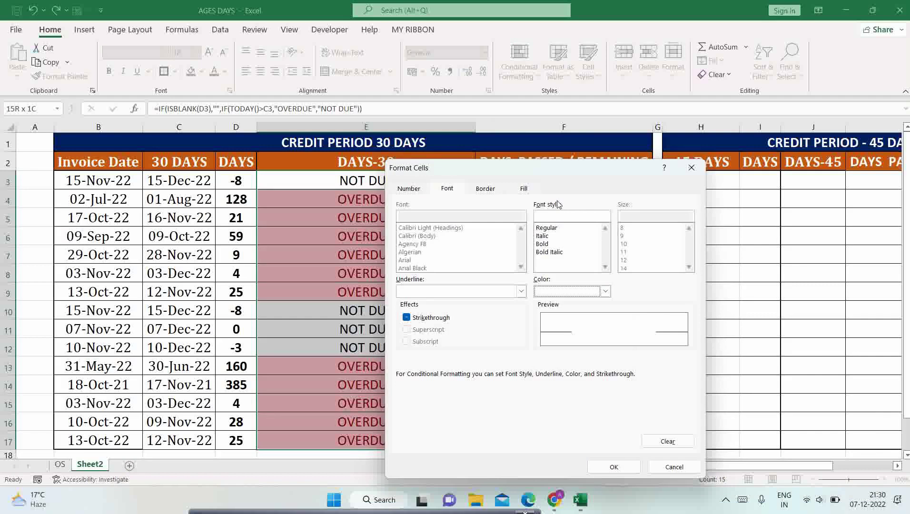
pyautogui.click(523, 189)
pyautogui.click(491, 301)
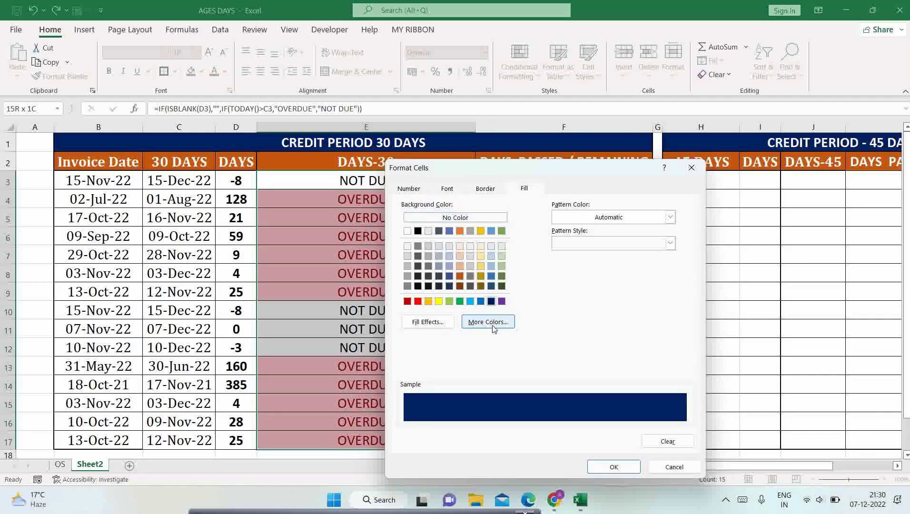
pyautogui.click(605, 471)
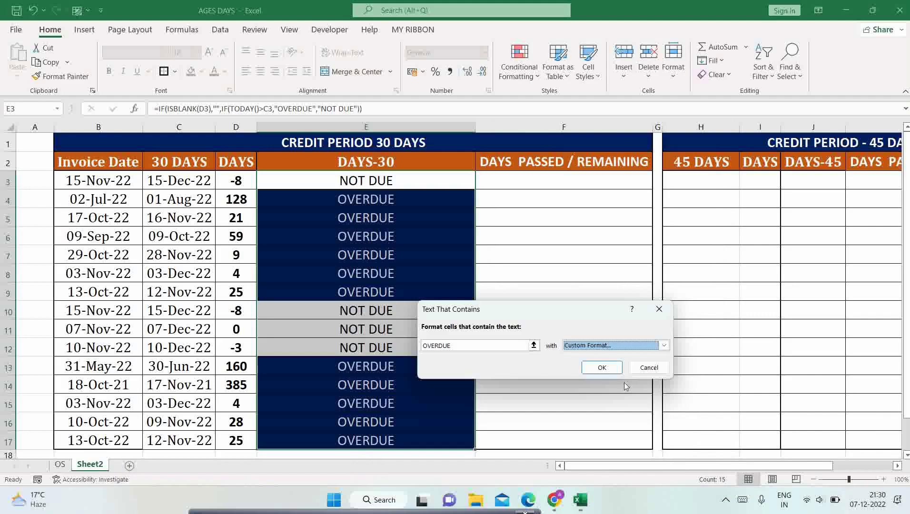
pyautogui.press('Return')
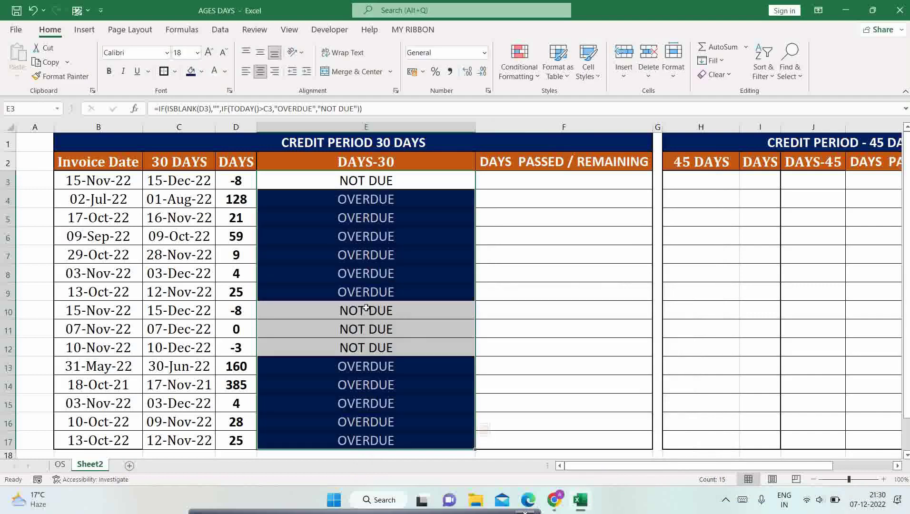
# Autofit column E and widen column F for the days passed/remaining text
pyautogui.click(507, 187)
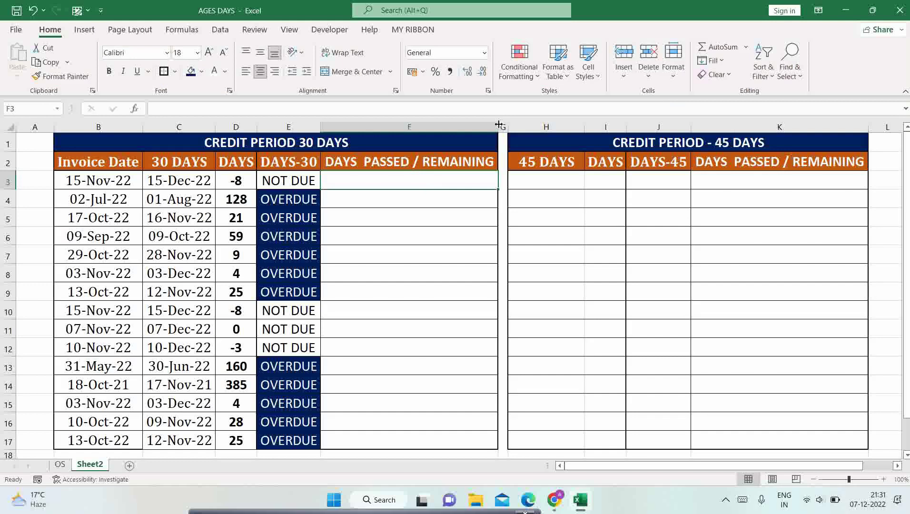
pyautogui.moveTo(493, 122); pyautogui.dragTo(675, 123)
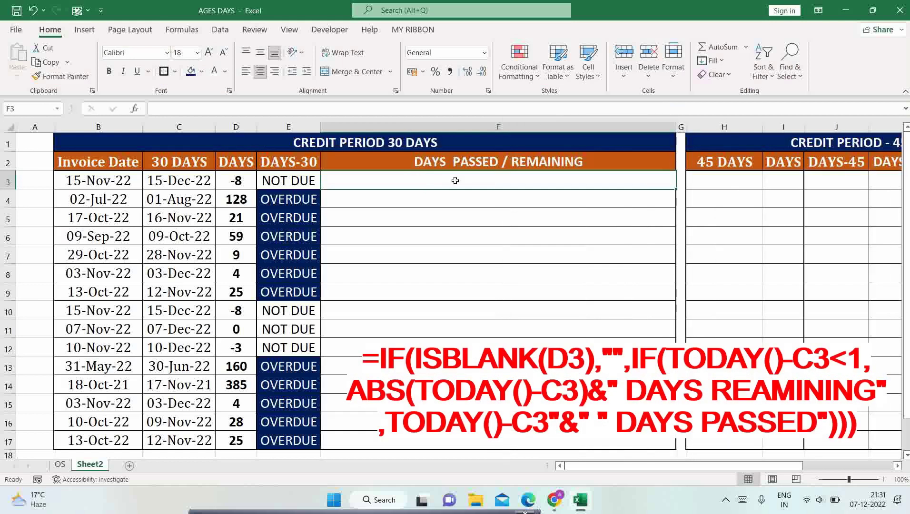
# Start F3's formula with an ISBLANK(D3) check and a TODAY()-C3 comparison
pyautogui.write('=IF(')
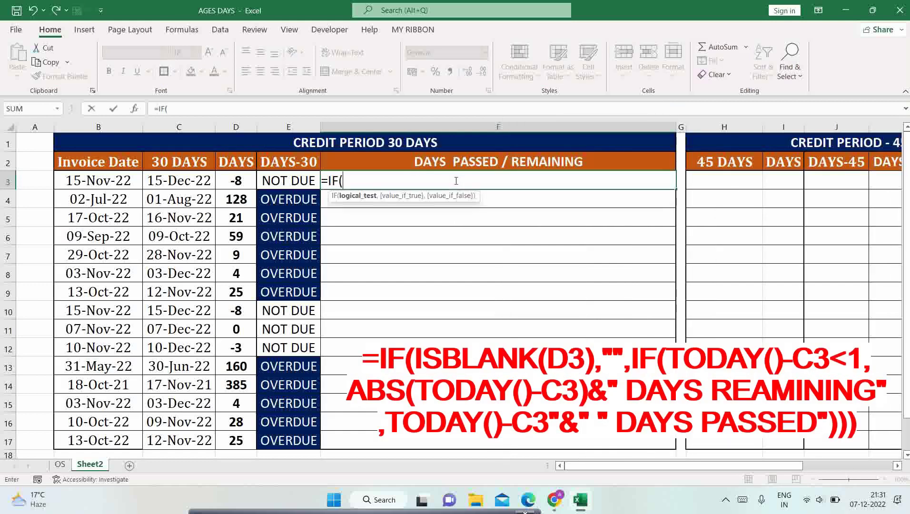
pyautogui.write('IB')
pyautogui.press('BackSpace')
pyautogui.write('S')
pyautogui.press('Tab')
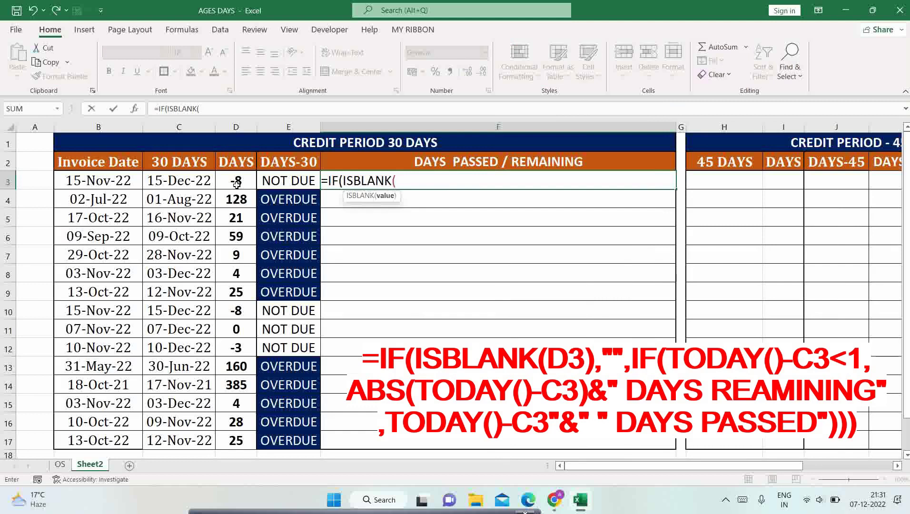
pyautogui.click(236, 184)
pyautogui.write('),"",')
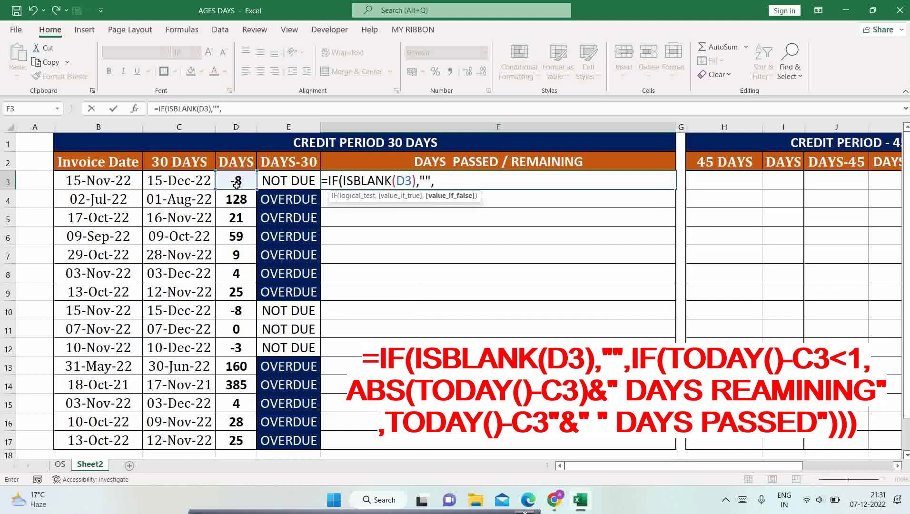
pyautogui.write('IF(')
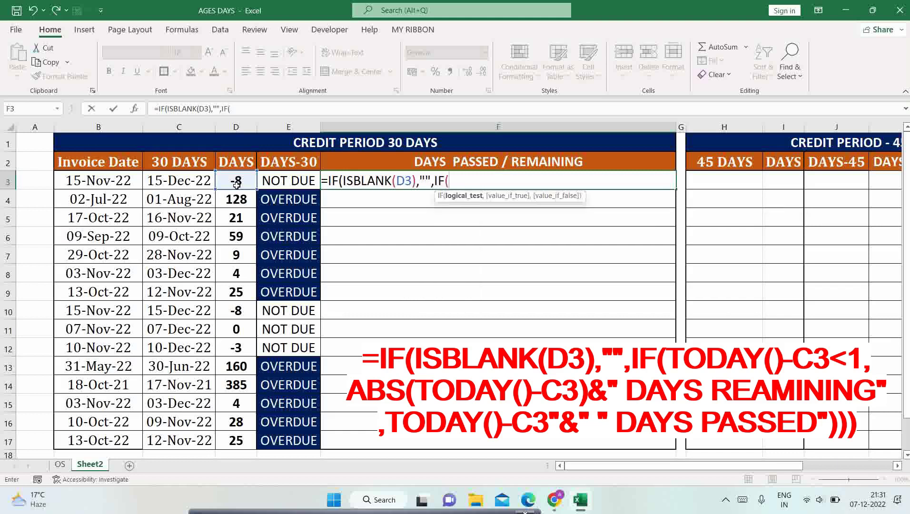
pyautogui.write('TODAY(')
pyautogui.moveTo(237, 184); pyautogui.dragTo(200, 180)
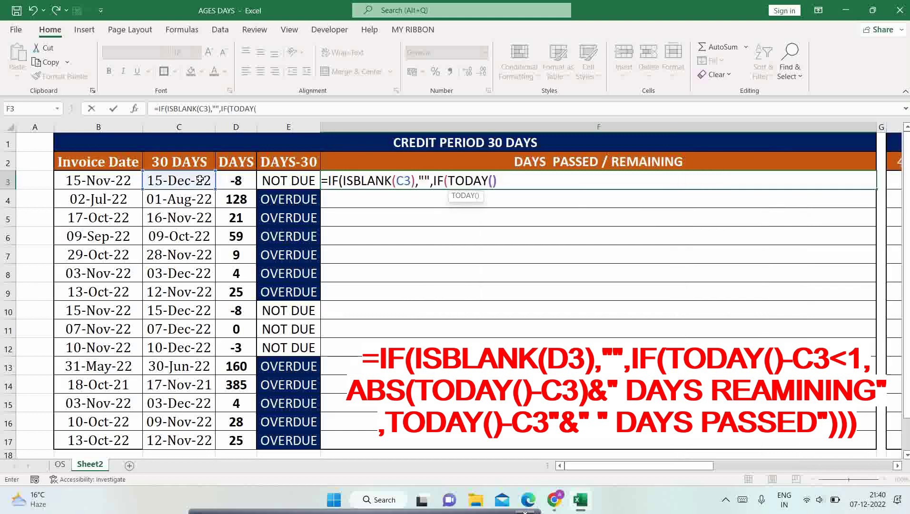
pyautogui.write(')-')
pyautogui.click(201, 180)
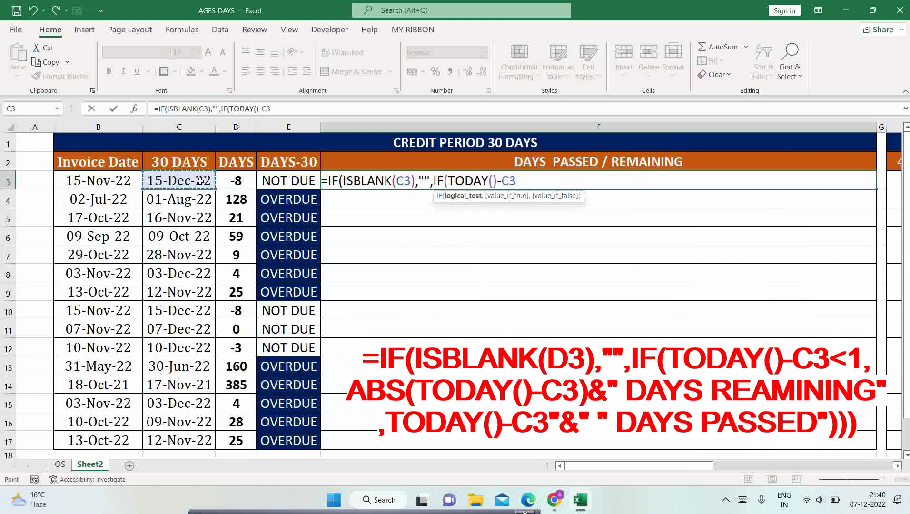
# Finish F3 to show '<n> DAYS REMAINING' if not yet due, else '<n> DAYS PASSED'
pyautogui.write('<1')
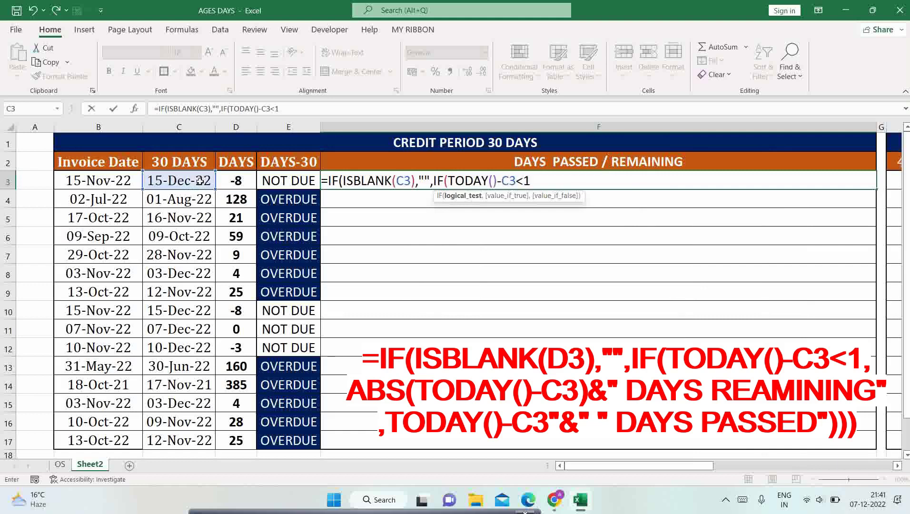
pyautogui.write(',')
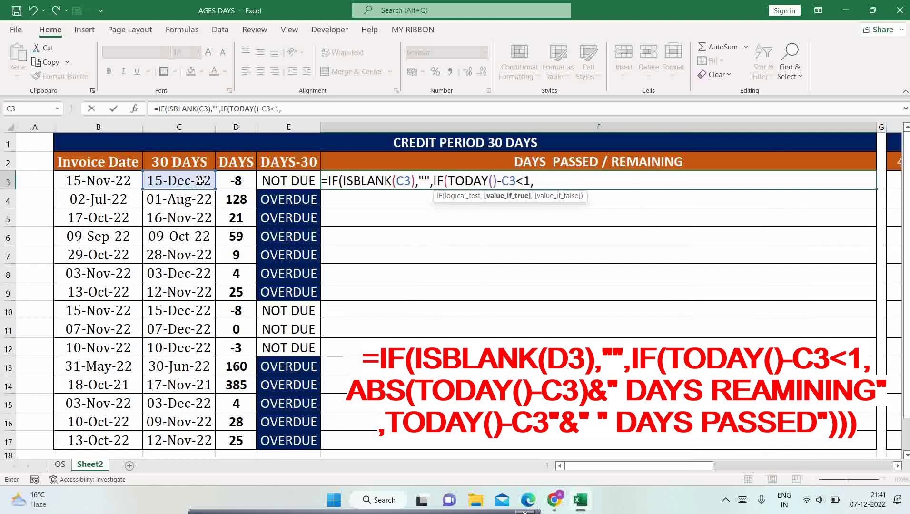
pyautogui.write('ABS(')
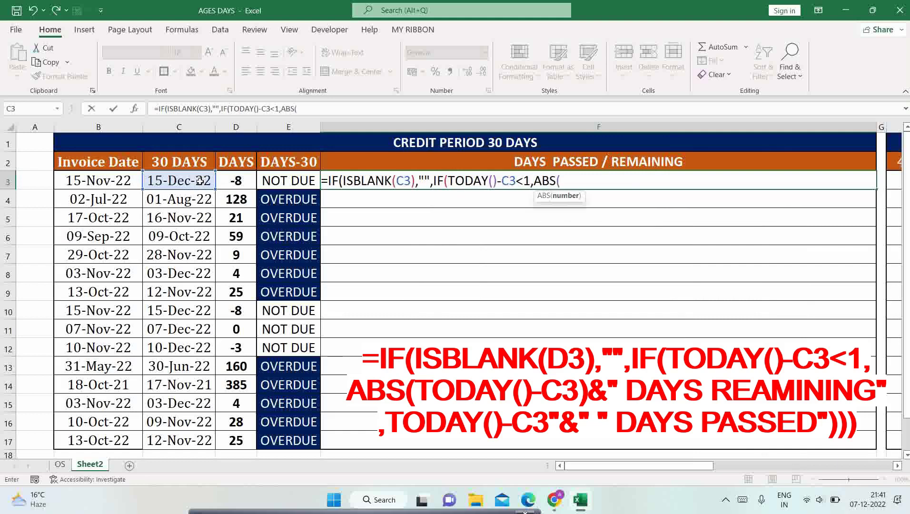
pyautogui.write('TODAY()-')
pyautogui.click(200, 181)
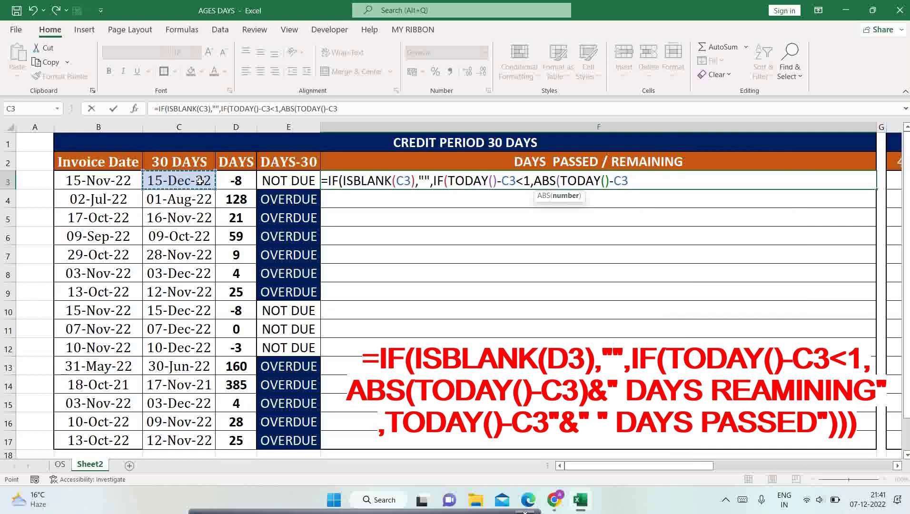
pyautogui.write(')&')
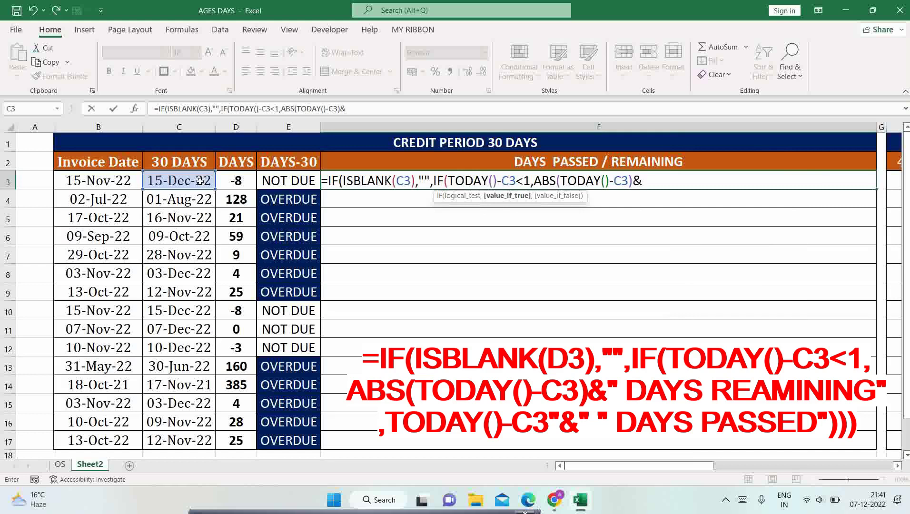
pyautogui.write(' " DAYS REMAINING",')
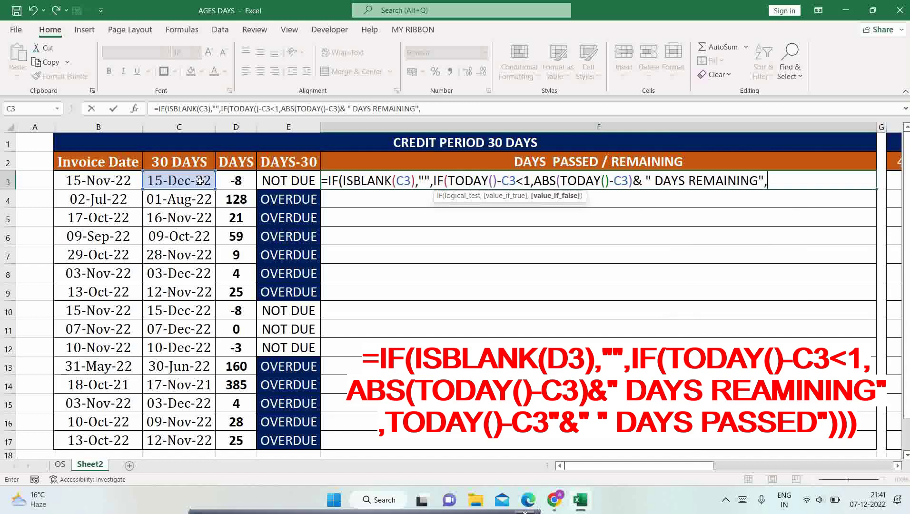
pyautogui.write('TODAY()-')
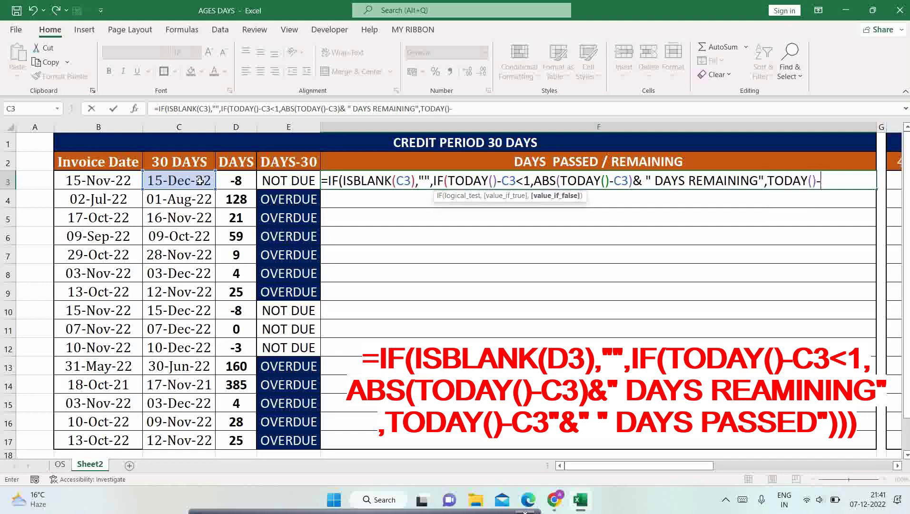
pyautogui.click(162, 185)
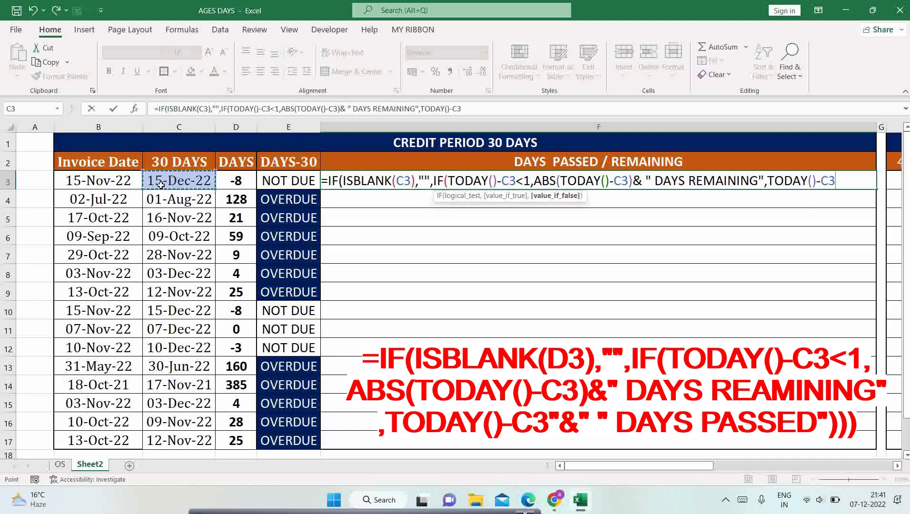
pyautogui.write('&')
pyautogui.write(' "')
pyautogui.write(' DAYS')
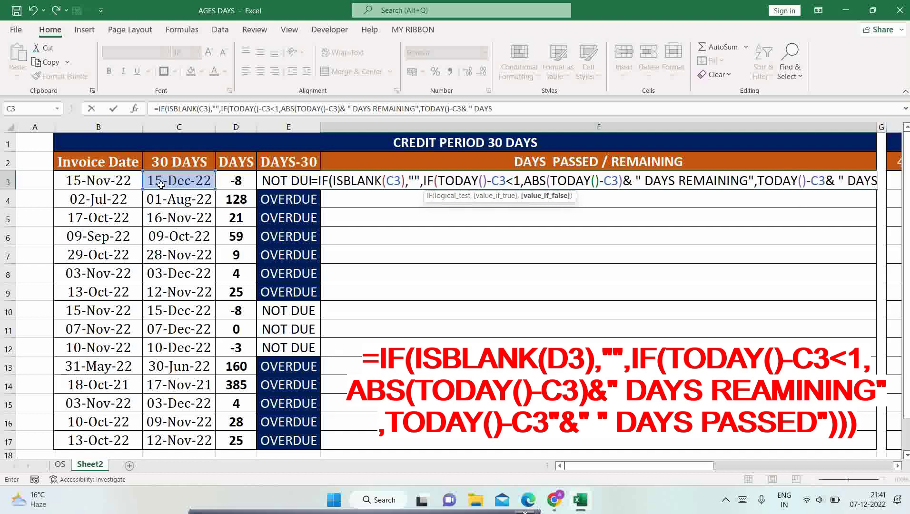
pyautogui.write(' PASSED"))')
pyautogui.press('Return')
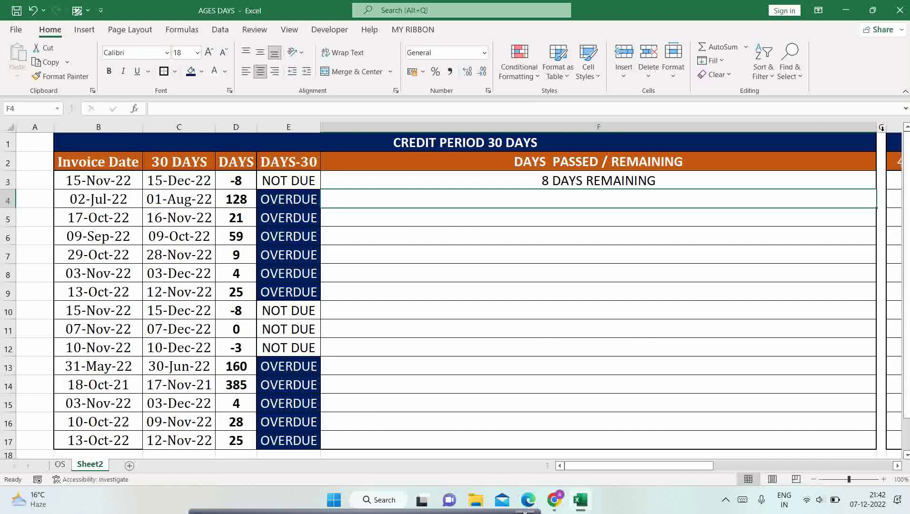
# Narrow column F, fill the F3 formula down to F17, and select F3:F17
pyautogui.moveTo(878, 128); pyautogui.dragTo(497, 127)
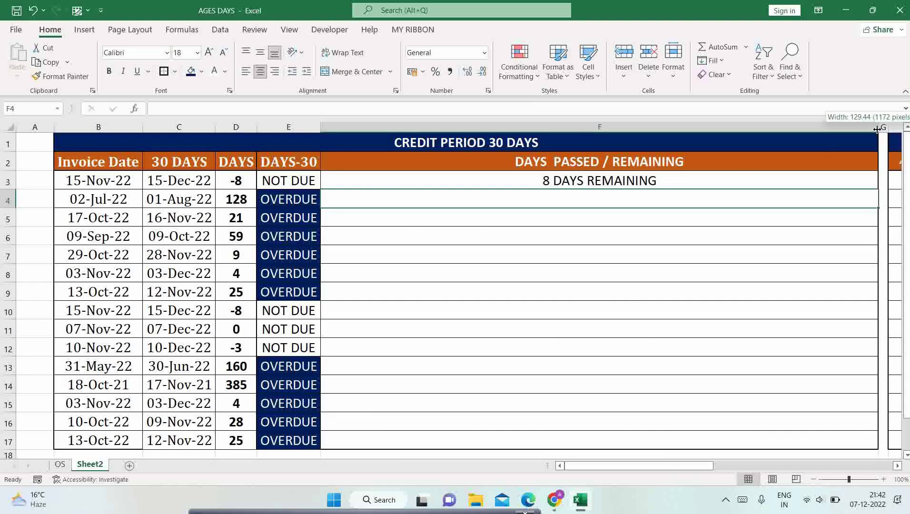
pyautogui.click(236, 185)
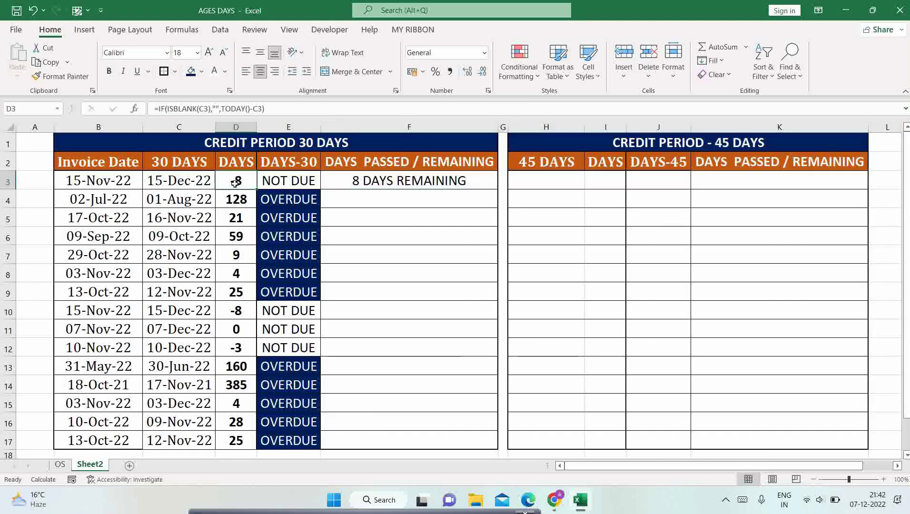
pyautogui.click(419, 181)
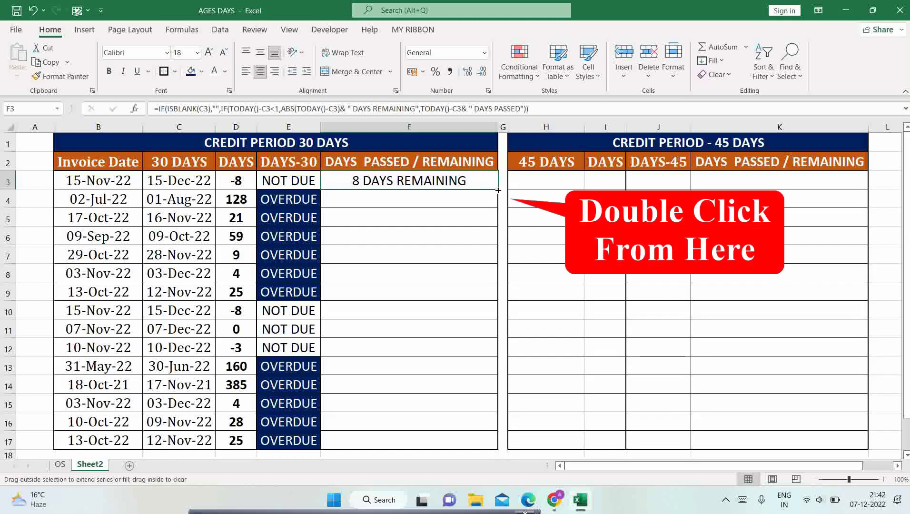
pyautogui.doubleClick(498, 191)
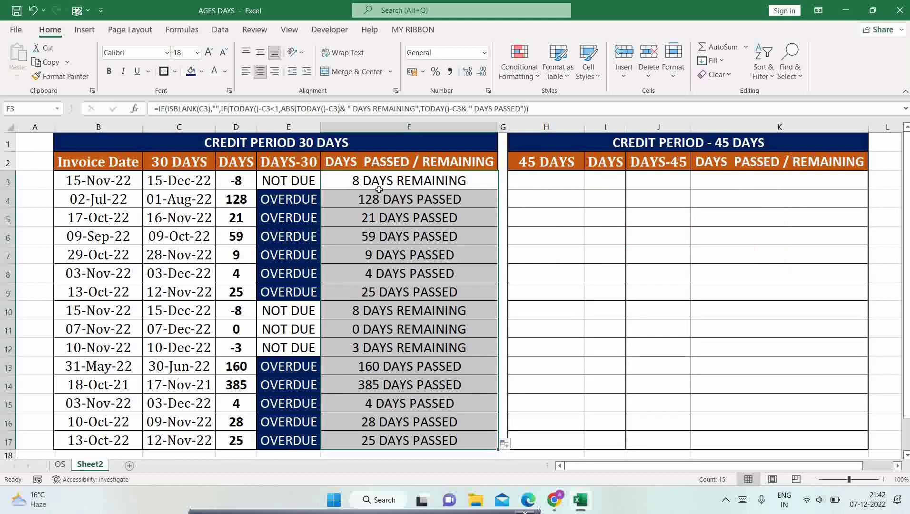
pyautogui.click(418, 181)
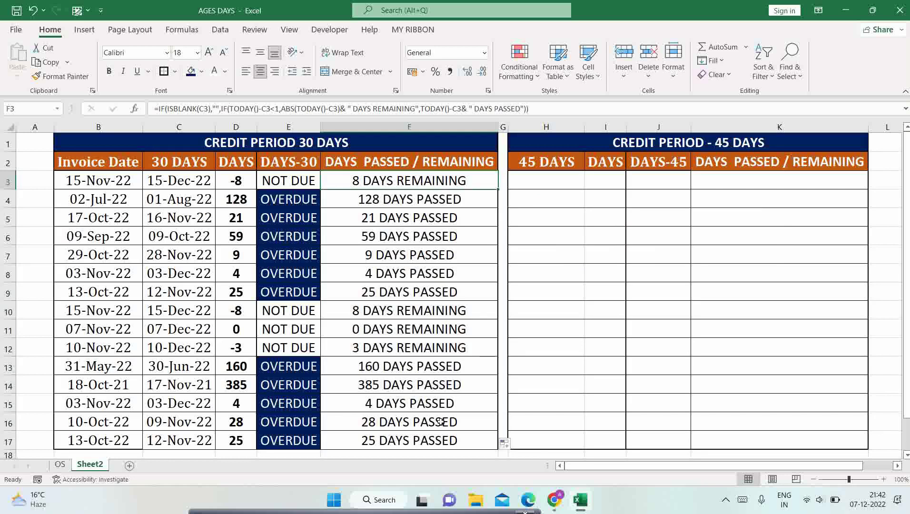
pyautogui.hotkey('ctrl', 'shift', 'Down')
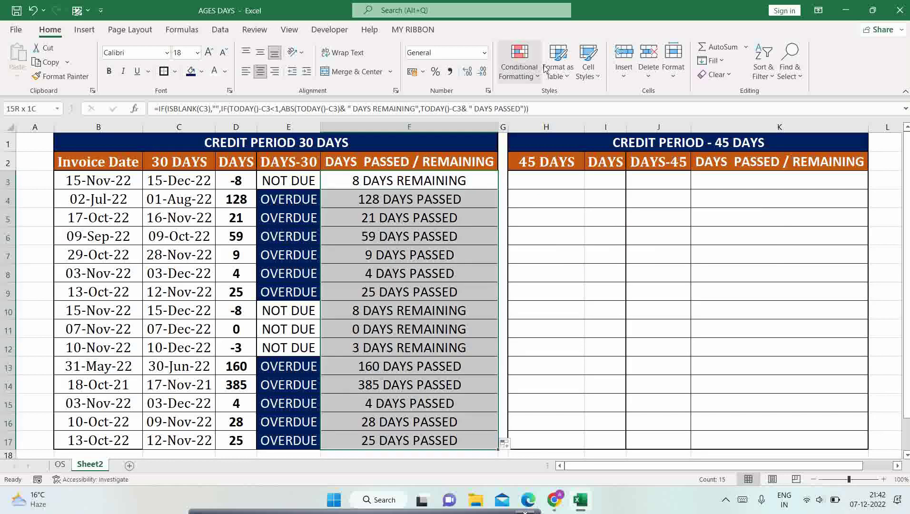
# Start a Text That Contains rule for DAYS REMAINING using a custom format
pyautogui.click(516, 69)
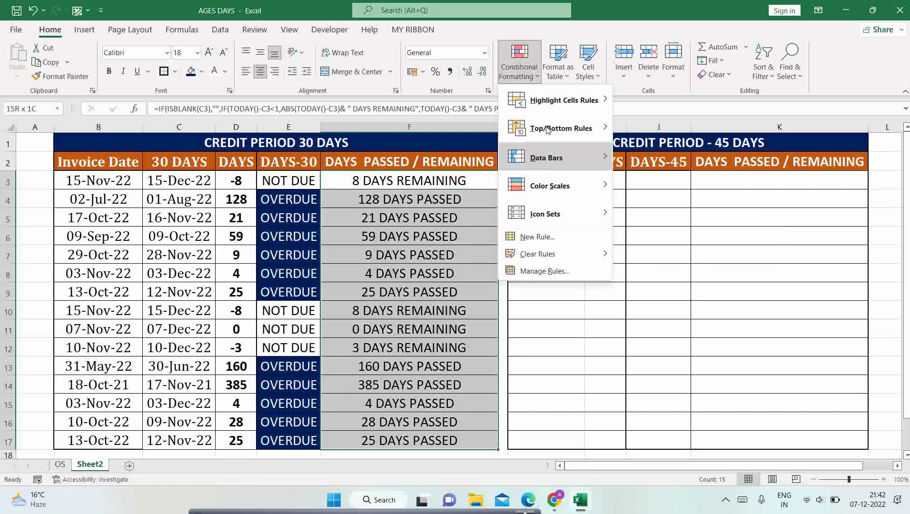
pyautogui.moveTo(561, 100)
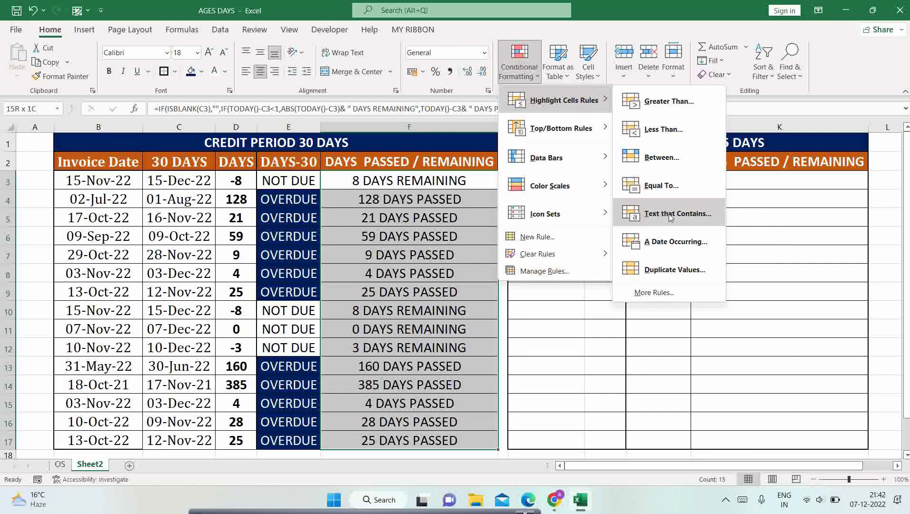
pyautogui.click(669, 214)
pyautogui.write('DAYS ')
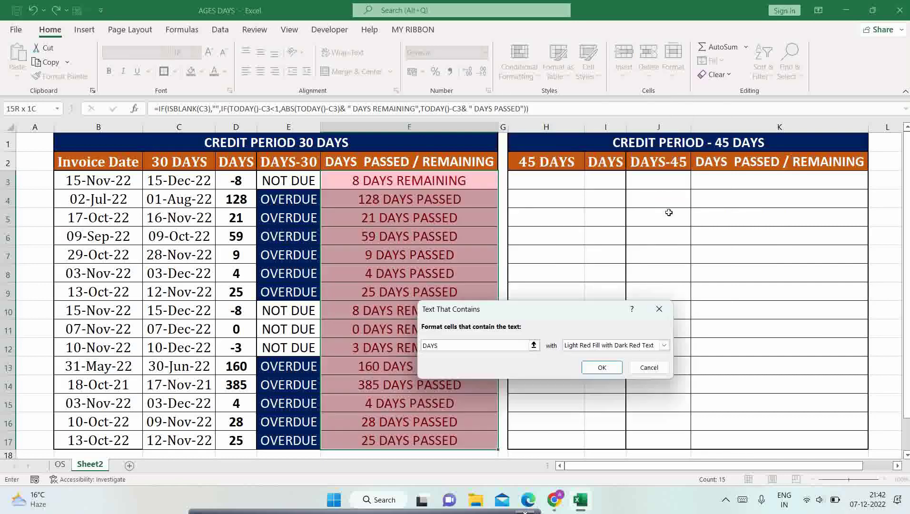
pyautogui.write('REMIA')
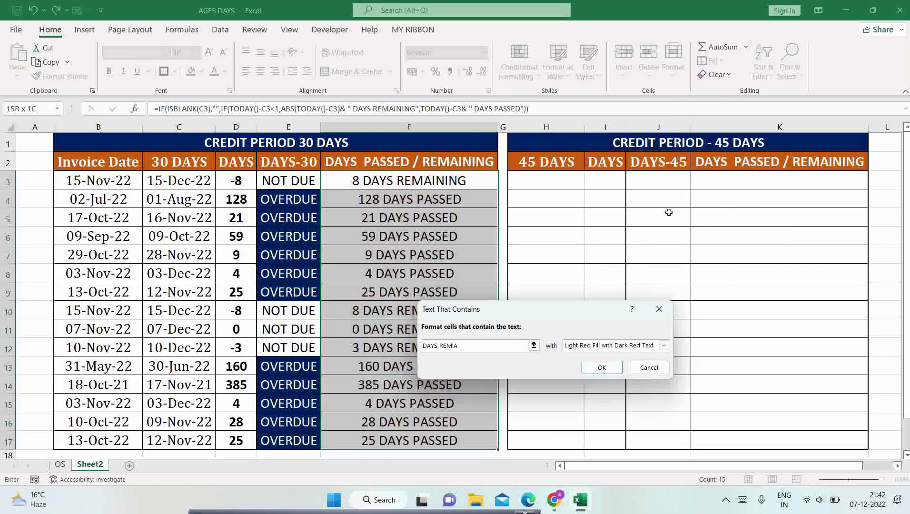
pyautogui.press('BackSpace')
pyautogui.press('BackSpace')
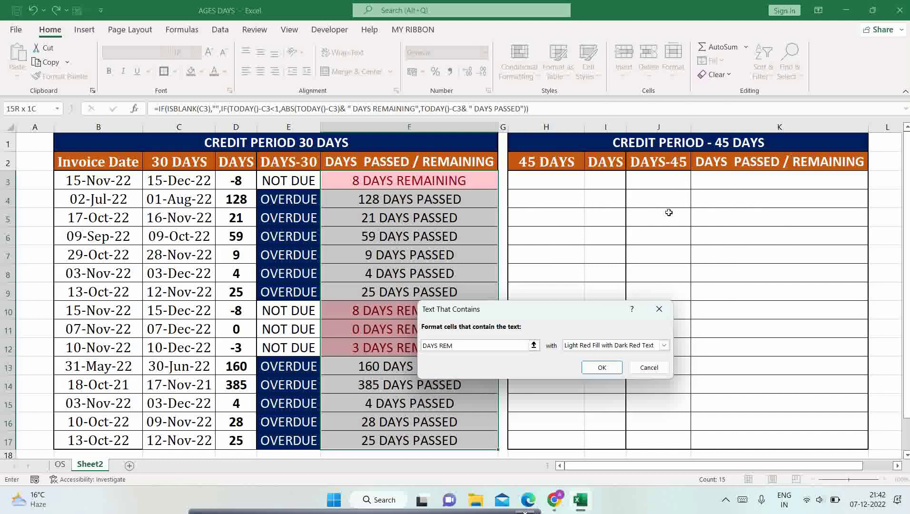
pyautogui.write('NING')
pyautogui.click(650, 346)
pyautogui.click(604, 410)
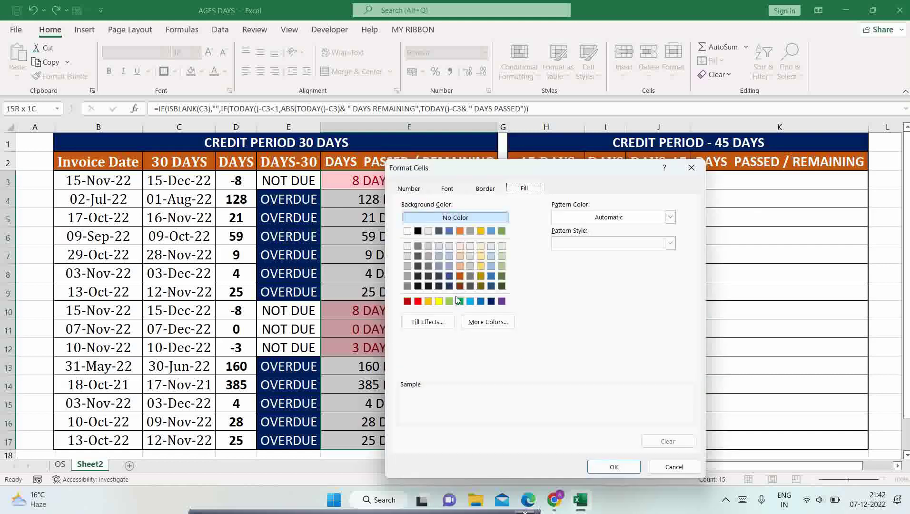
# Give the DAYS REMAINING rule a light green fill with bold text and apply it
pyautogui.click(449, 301)
pyautogui.click(452, 190)
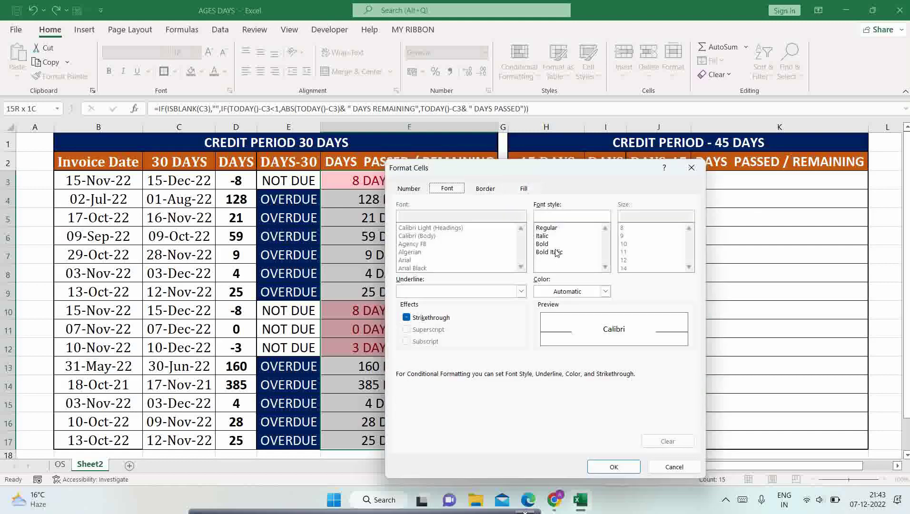
pyautogui.click(548, 238)
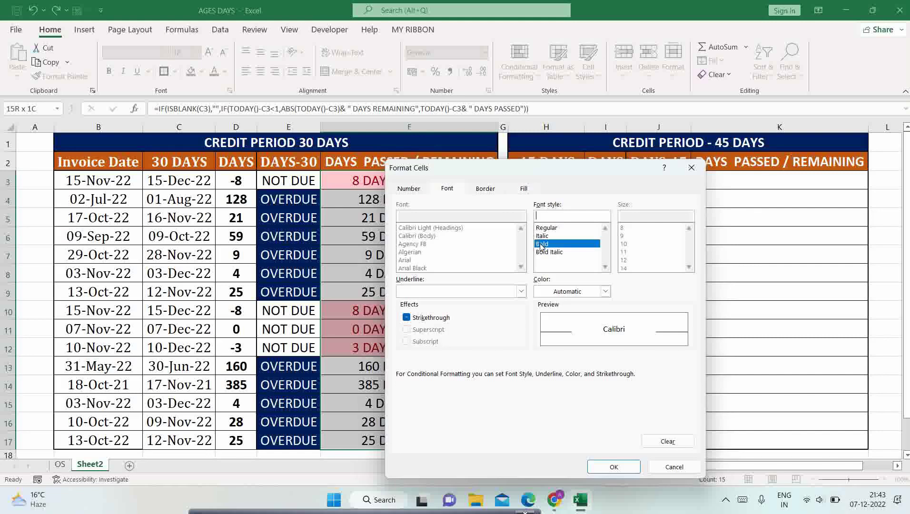
pyautogui.click(524, 188)
pyautogui.click(616, 466)
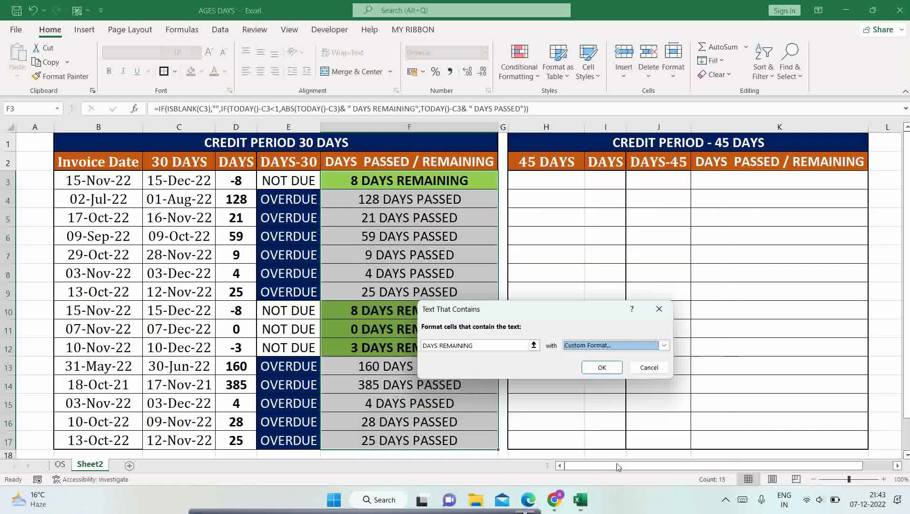
pyautogui.click(602, 368)
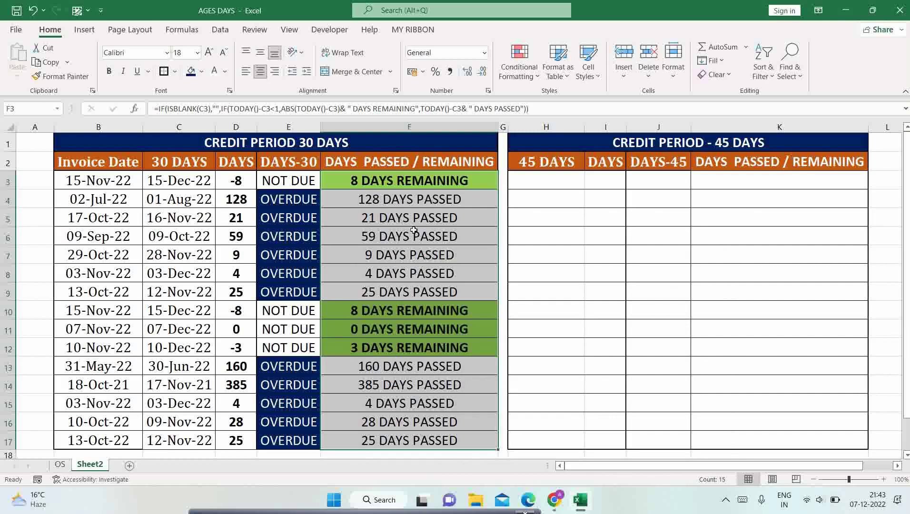
# Delete the 30 DAYS due dates in C3:C17
pyautogui.click(70, 144)
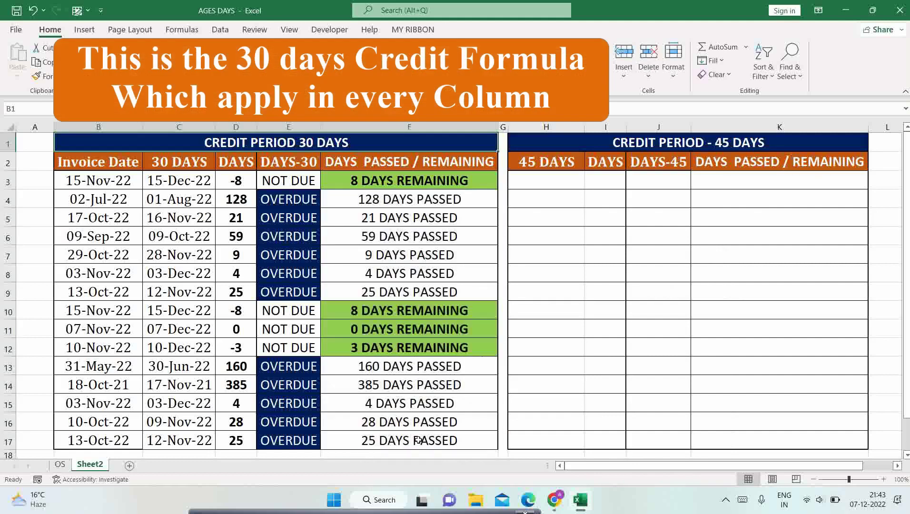
pyautogui.keyDown('shift'); pyautogui.click(484, 445); pyautogui.keyUp('shift')
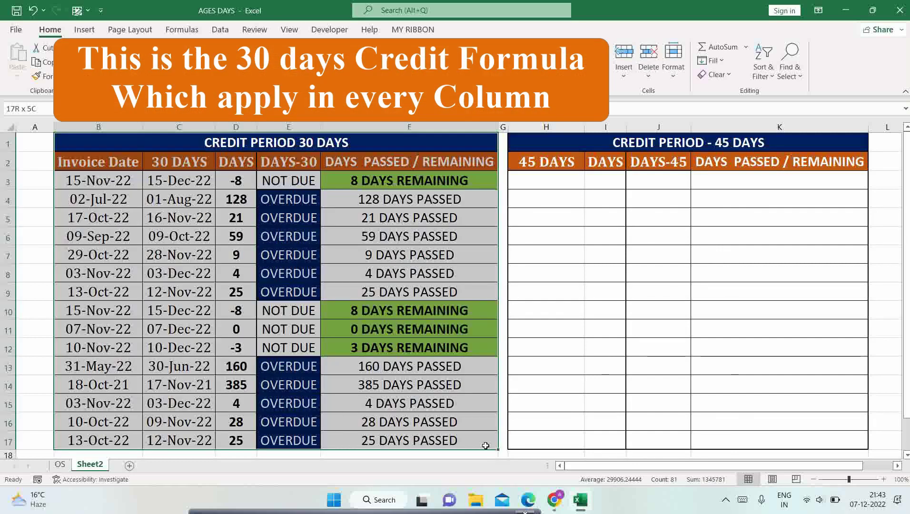
pyautogui.click(229, 230)
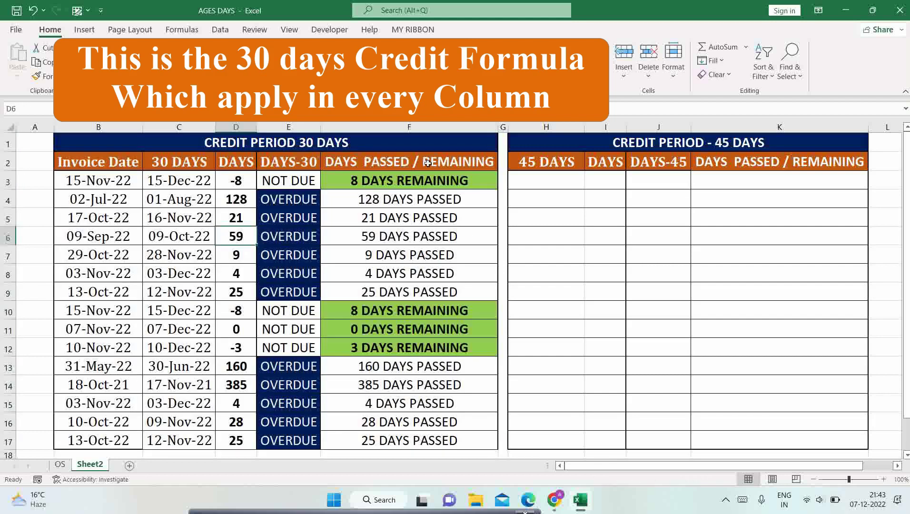
pyautogui.click(183, 183)
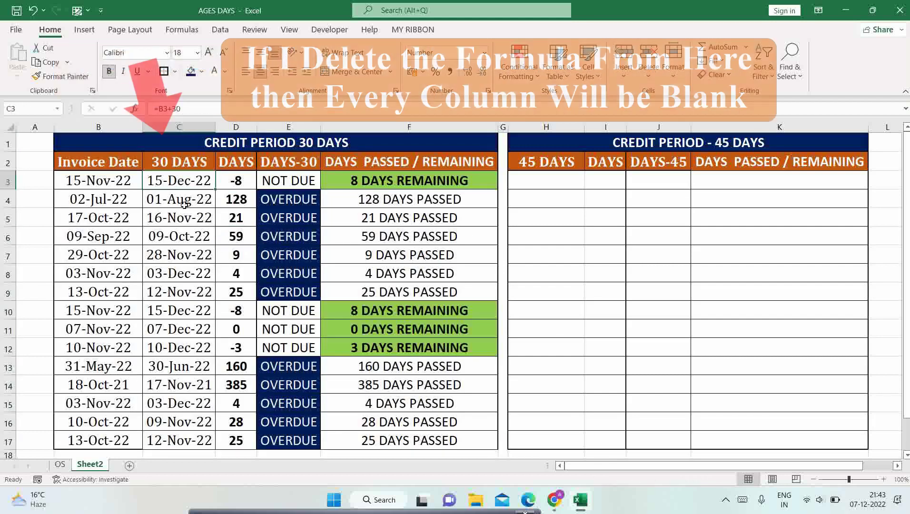
pyautogui.moveTo(184, 205); pyautogui.dragTo(177, 433)
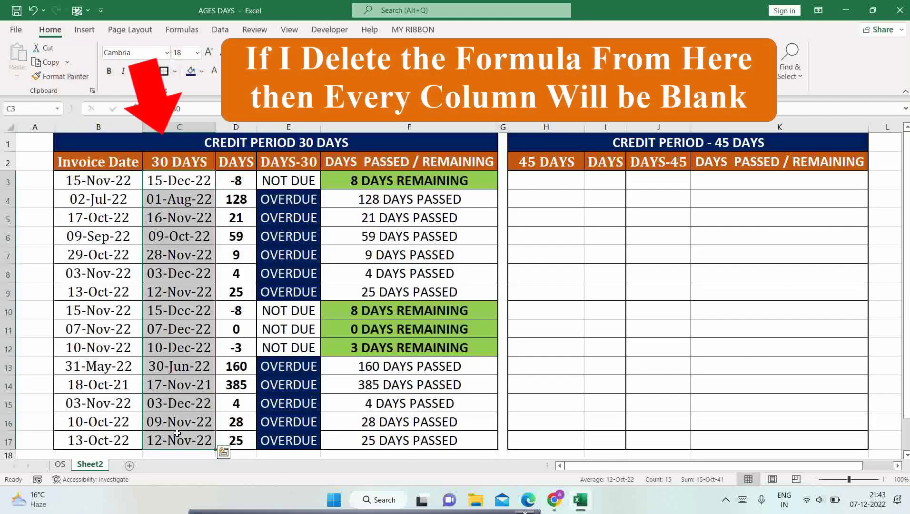
pyautogui.press('Delete')
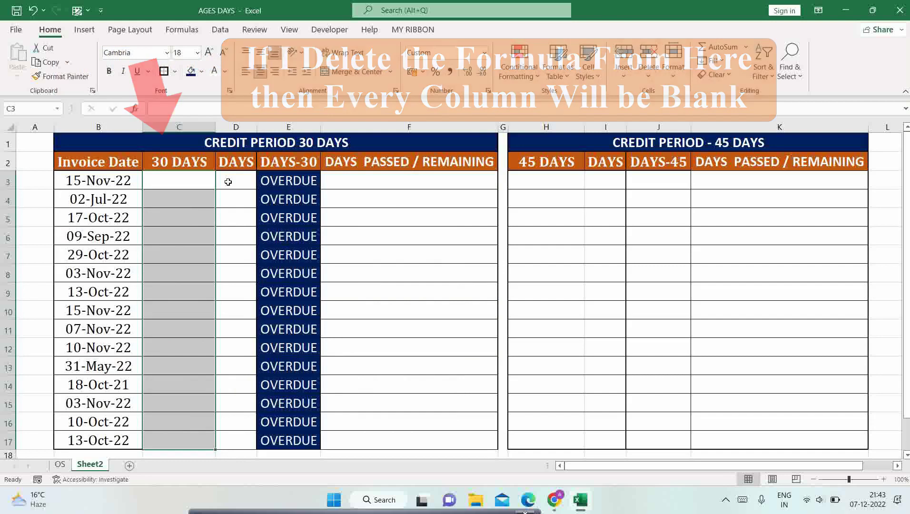
# Change the E3 status formula's ISBLANK(D3) test to ISBLANK(C3)
pyautogui.click(294, 181)
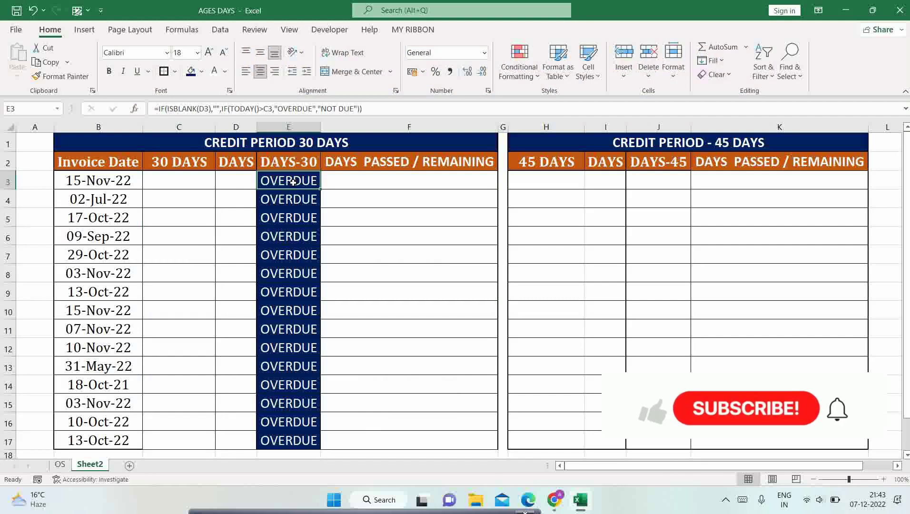
pyautogui.doubleClick(293, 181)
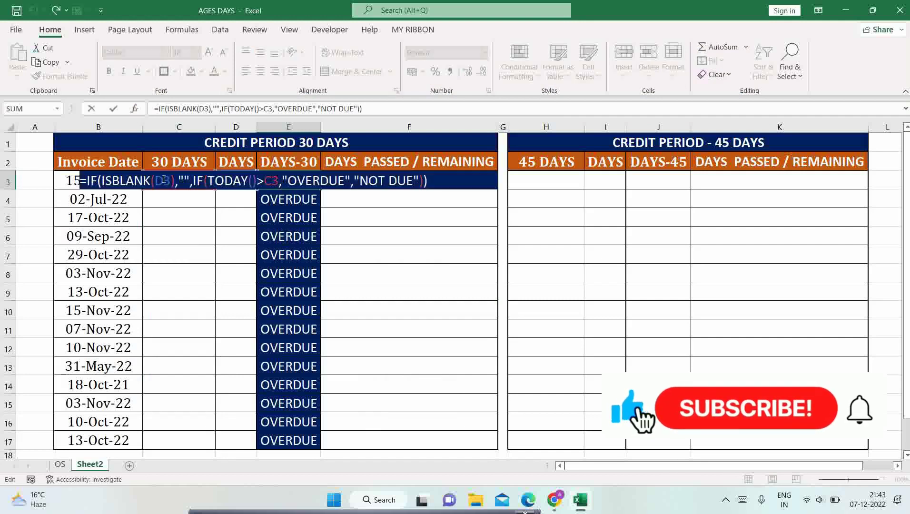
pyautogui.click(164, 181)
pyautogui.press('BackSpace')
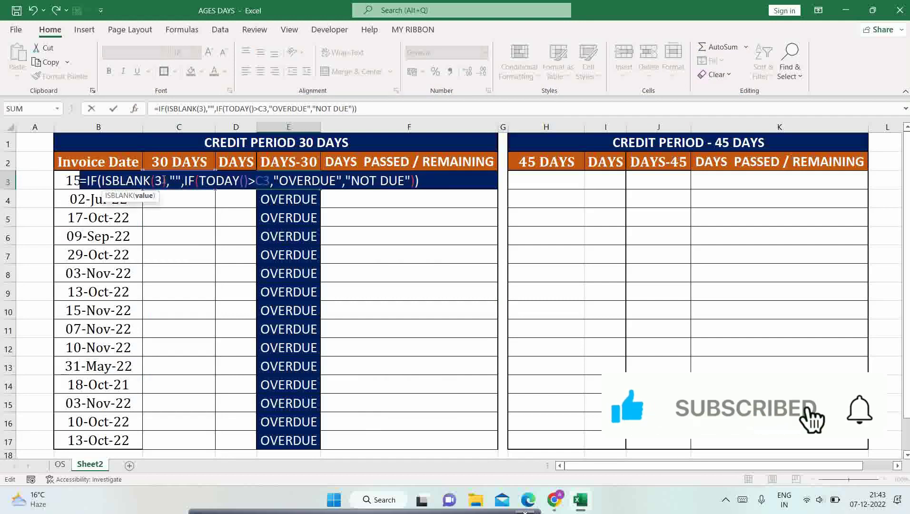
pyautogui.write('C')
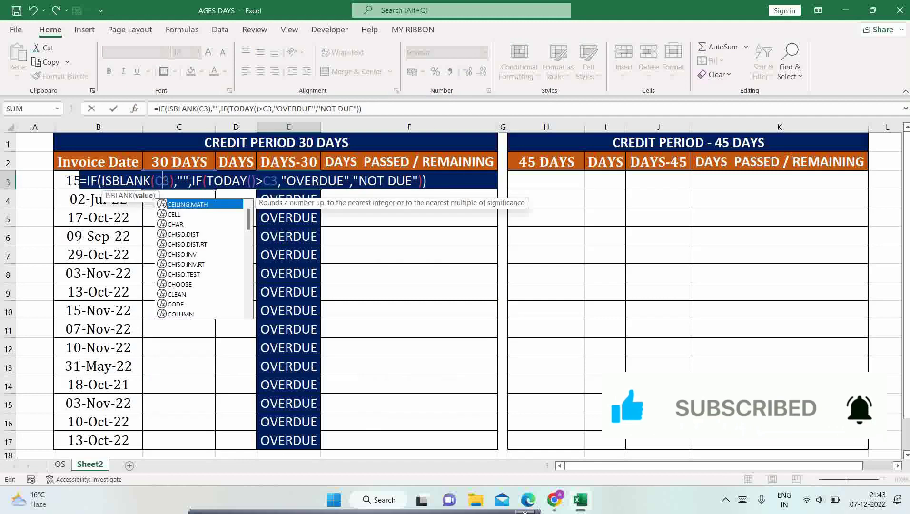
pyautogui.press('Escape')
# Commit the corrected E3 status formula and paste it down through E17
pyautogui.hotkey('ctrl', 'Return')
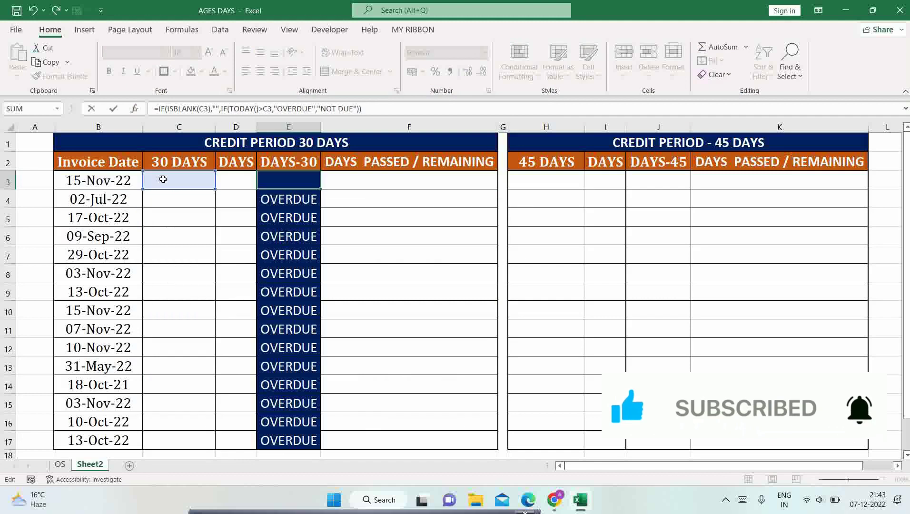
pyautogui.hotkey('ctrl', 'c')
pyautogui.hotkey('ctrl', 'shift', 'Down')
pyautogui.hotkey('ctrl', 'v')
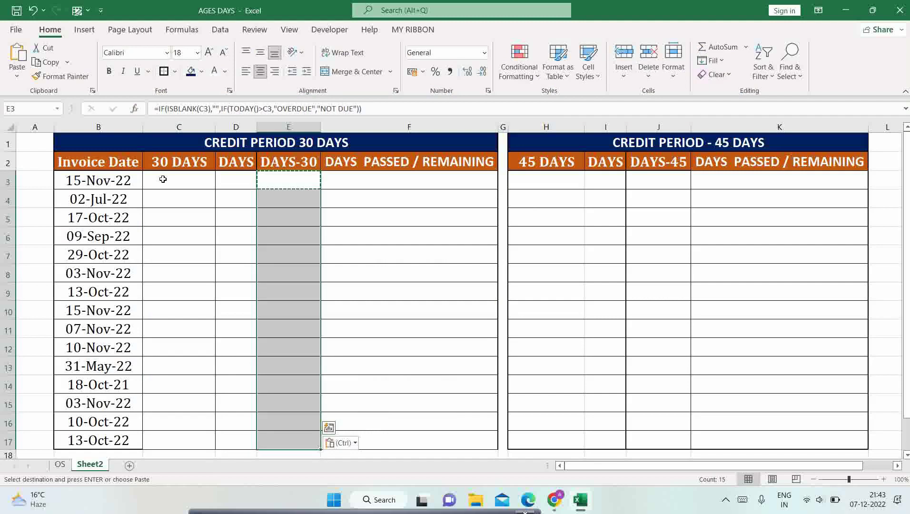
# Enter =B3+30 in C3 and fill it down the 30 DAYS column to C17
pyautogui.click(167, 182)
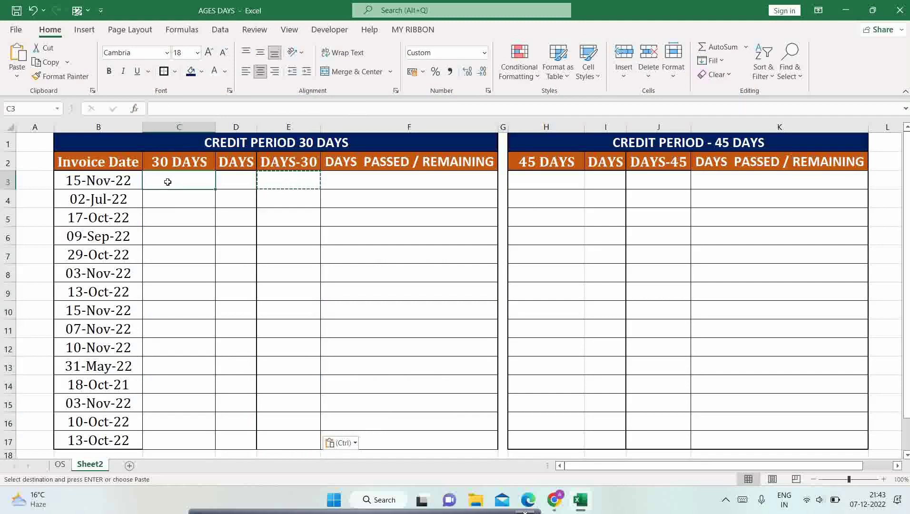
pyautogui.write('=')
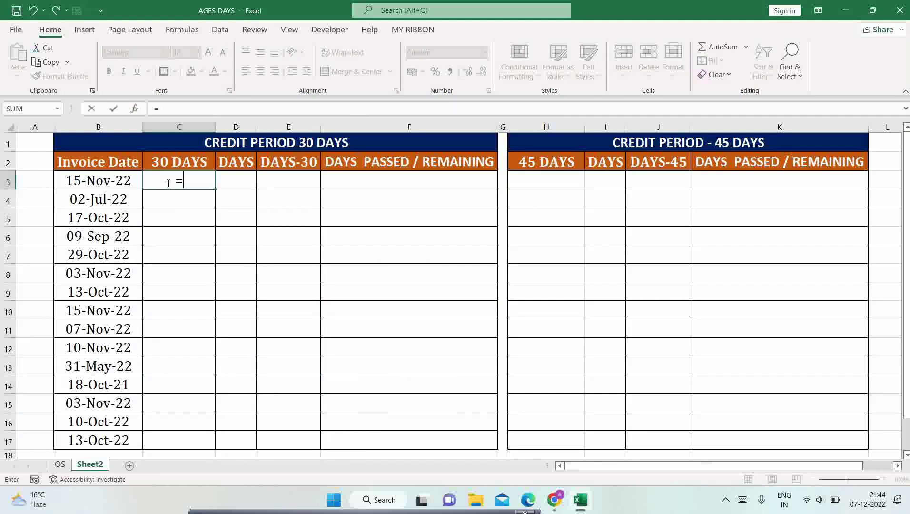
pyautogui.press('Left')
pyautogui.write('+30')
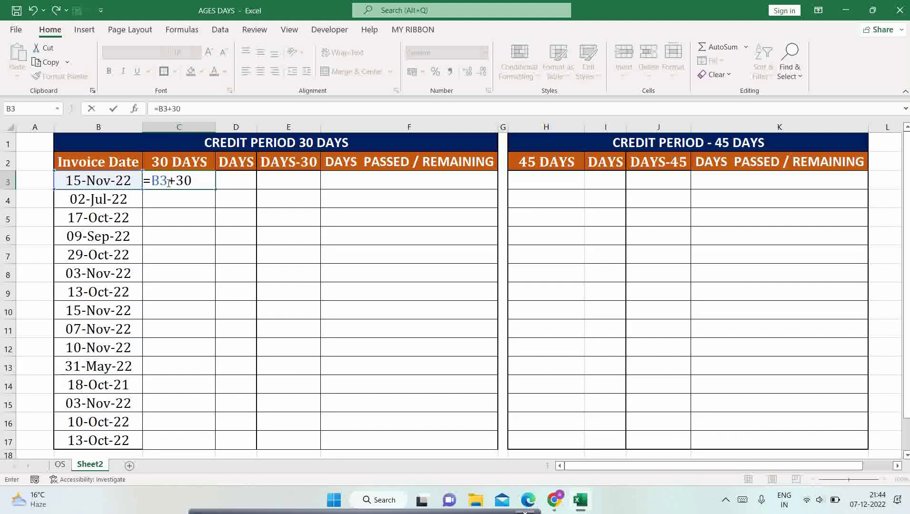
pyautogui.press('Return')
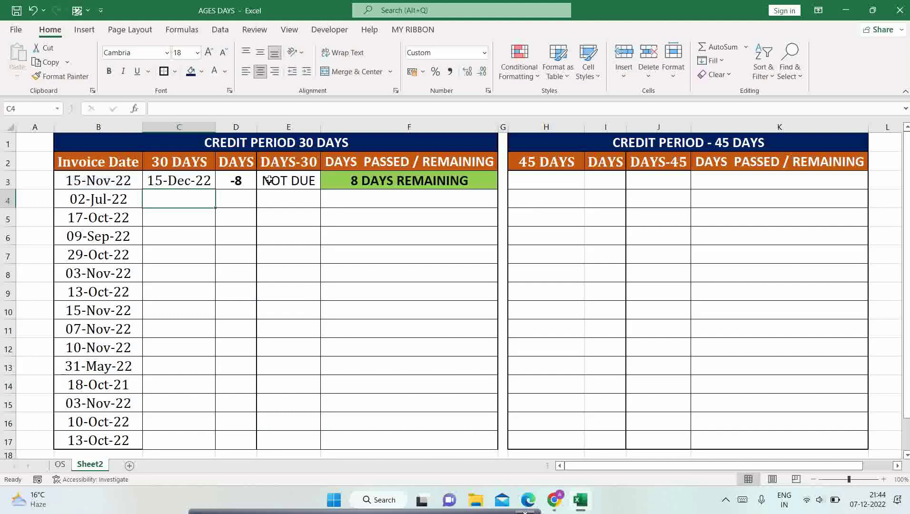
pyautogui.click(180, 181)
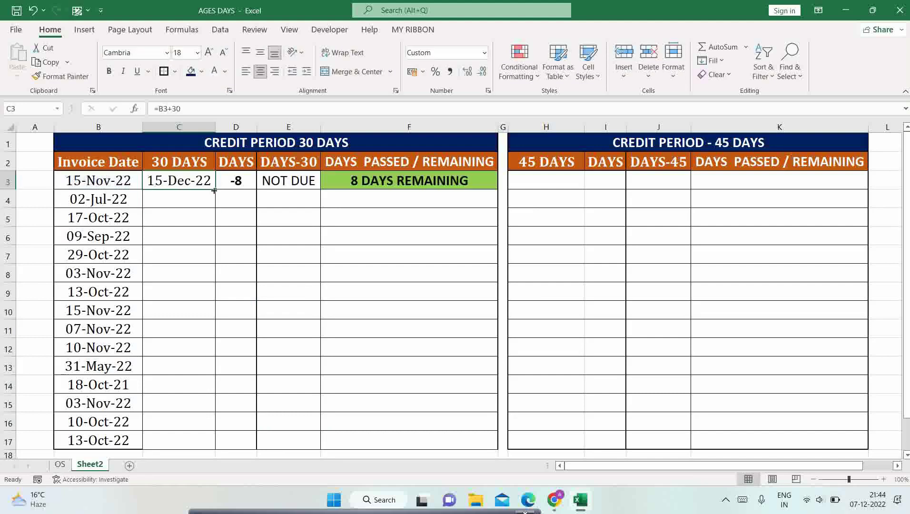
pyautogui.doubleClick(214, 190)
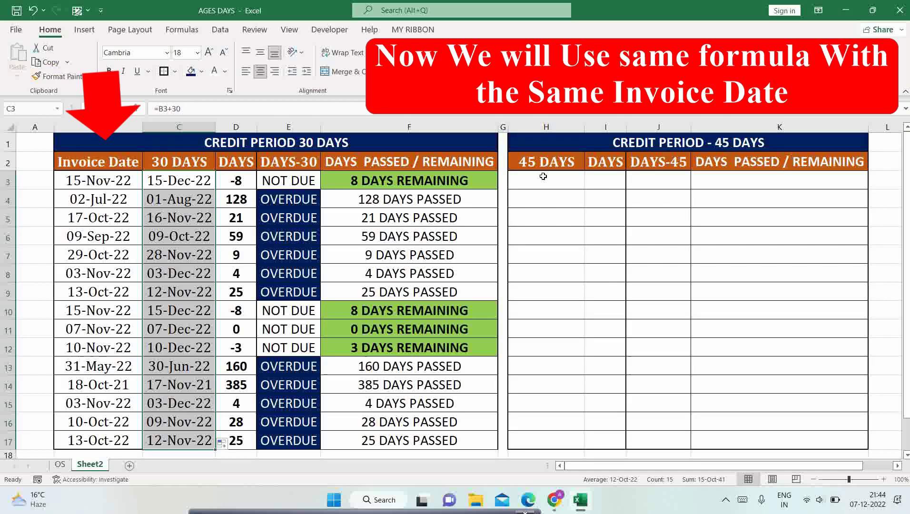
# Enter =B3+45 in H3 and fill it down to H17, giving 30-Dec-22 through 27-Nov-22
pyautogui.click(543, 177)
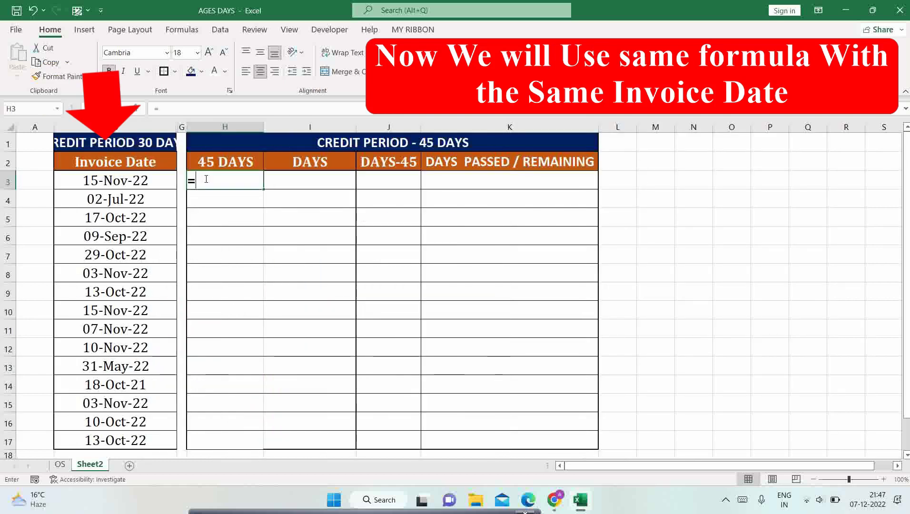
pyautogui.click(156, 182)
pyautogui.write('+')
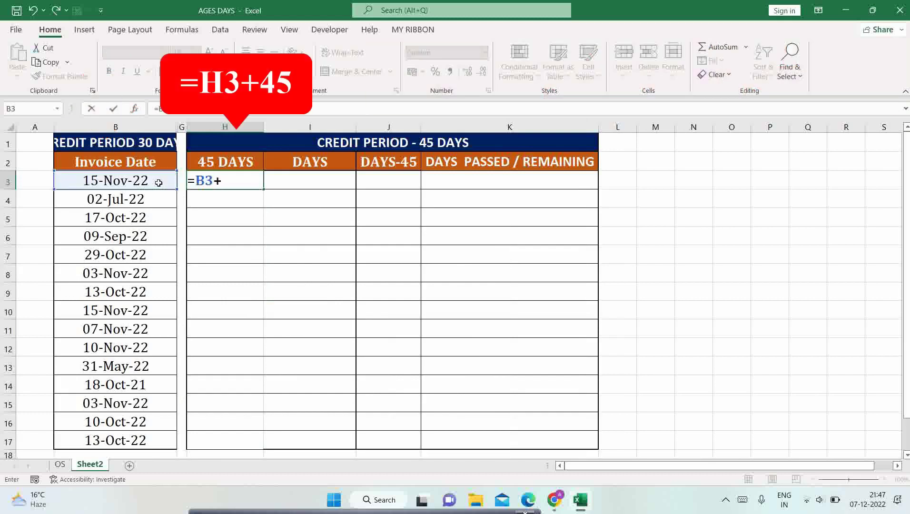
pyautogui.write('45')
pyautogui.press('Return')
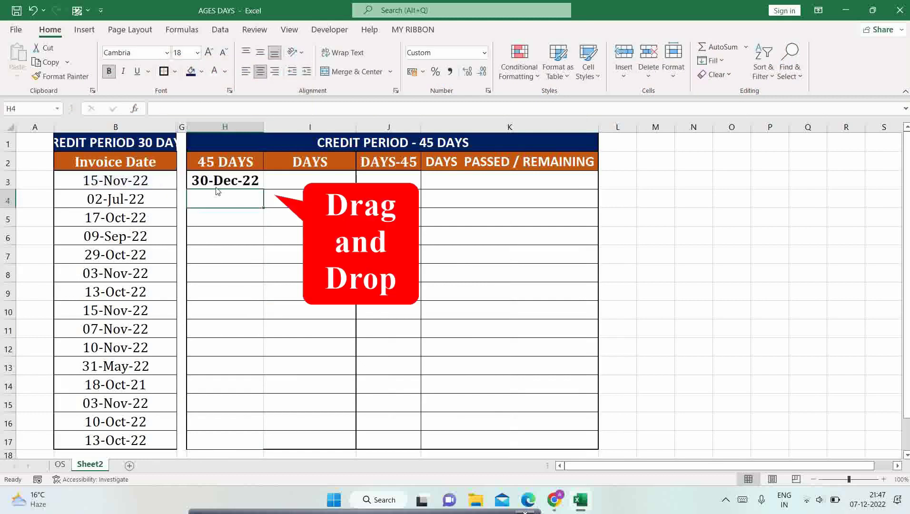
pyautogui.click(221, 185)
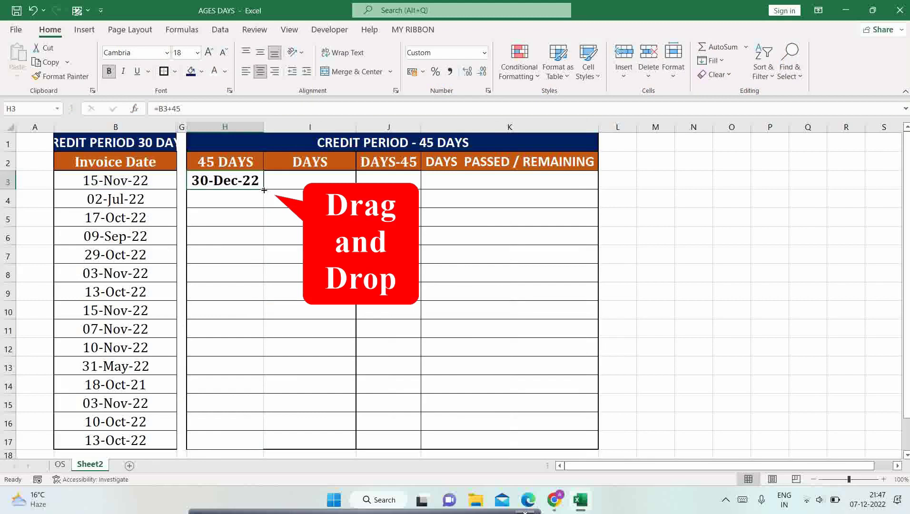
pyautogui.moveTo(263, 189); pyautogui.dragTo(263, 443)
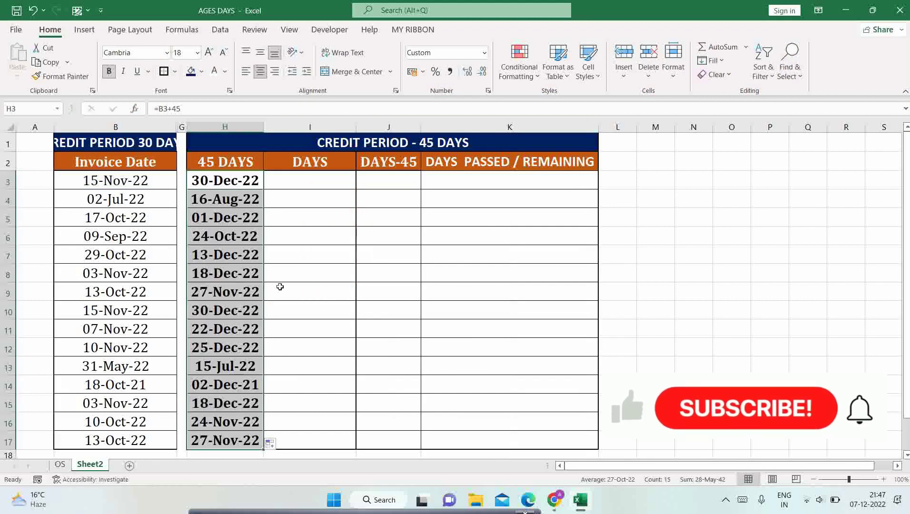
pyautogui.click(308, 179)
# Enter =IF(ISBLANK(H3),"",TODAY()-H3) in I3 and fill it down to I17
pyautogui.write('=I')
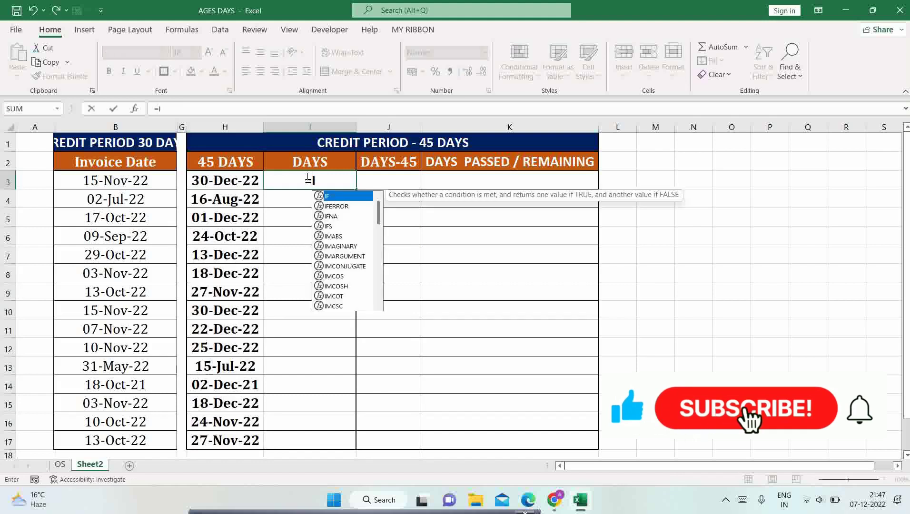
pyautogui.write('F(')
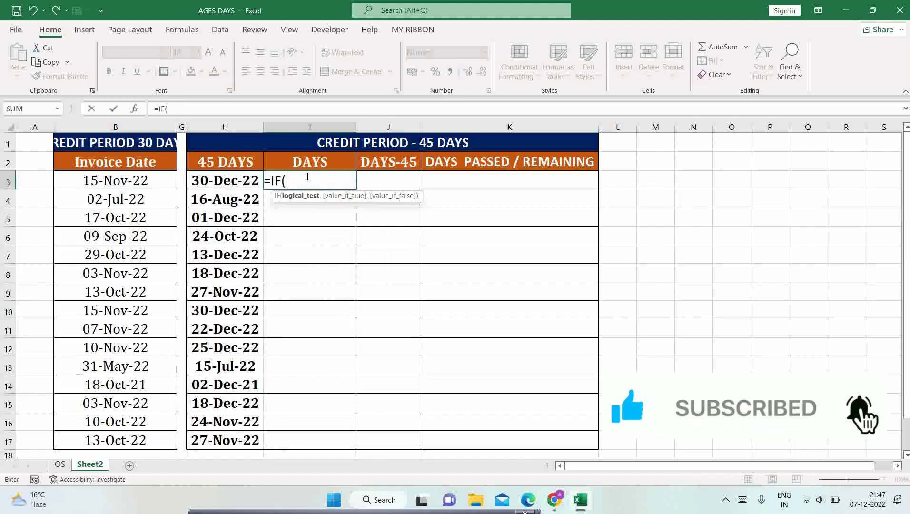
pyautogui.write('ISBLANK(')
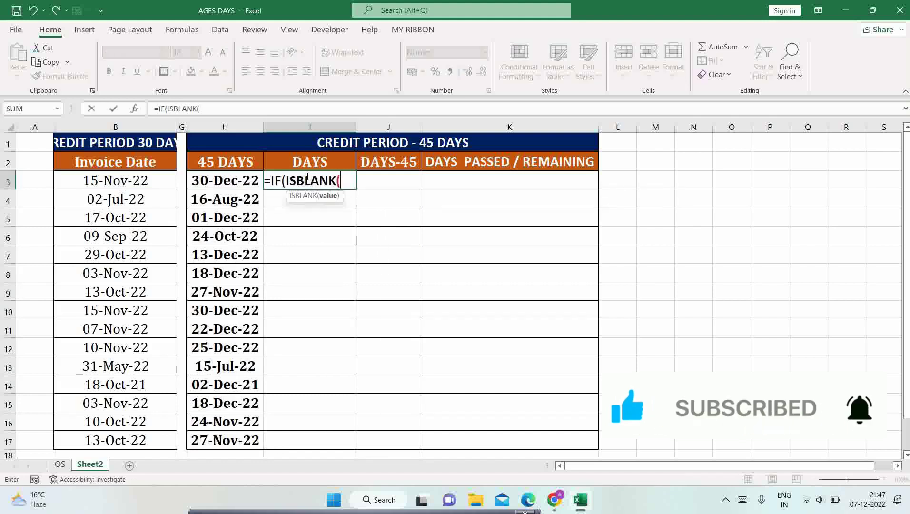
pyautogui.click(247, 181)
pyautogui.write(')')
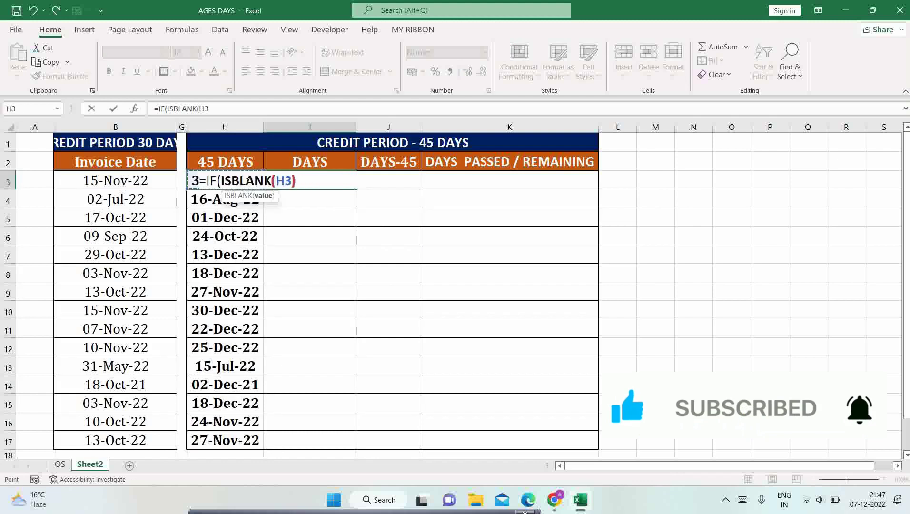
pyautogui.write(',"",TODAY')
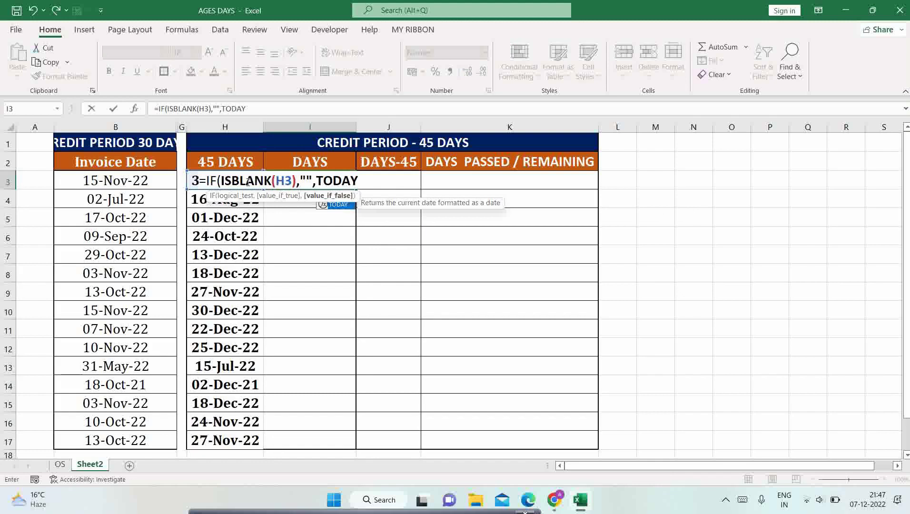
pyautogui.write('()')
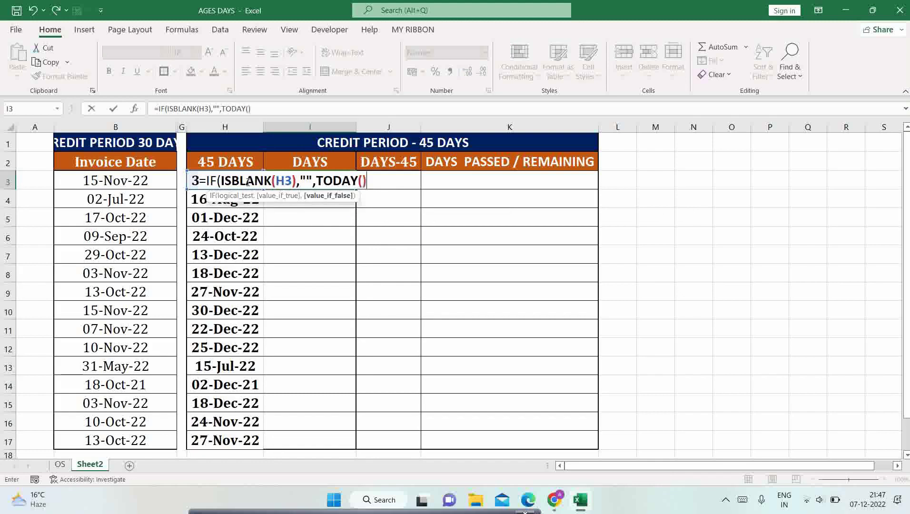
pyautogui.write('-')
pyautogui.scroll(-2, 261, 205)
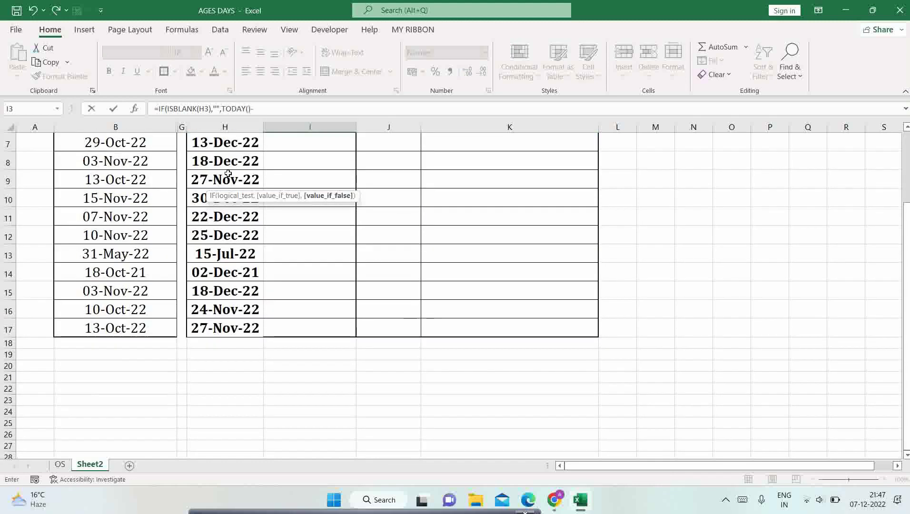
pyautogui.scroll(2, 261, 205)
pyautogui.click(206, 201)
pyautogui.press('Up')
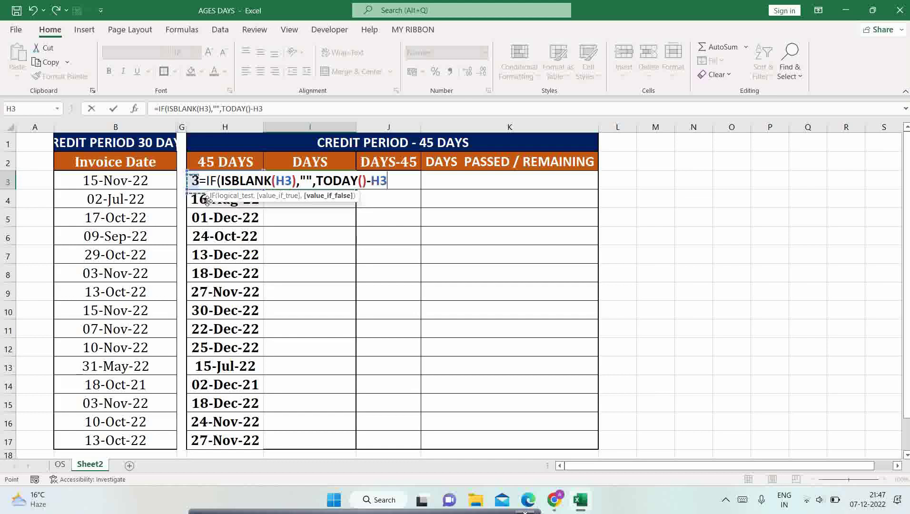
pyautogui.write(')')
pyautogui.hotkey('ctrl', 'Return')
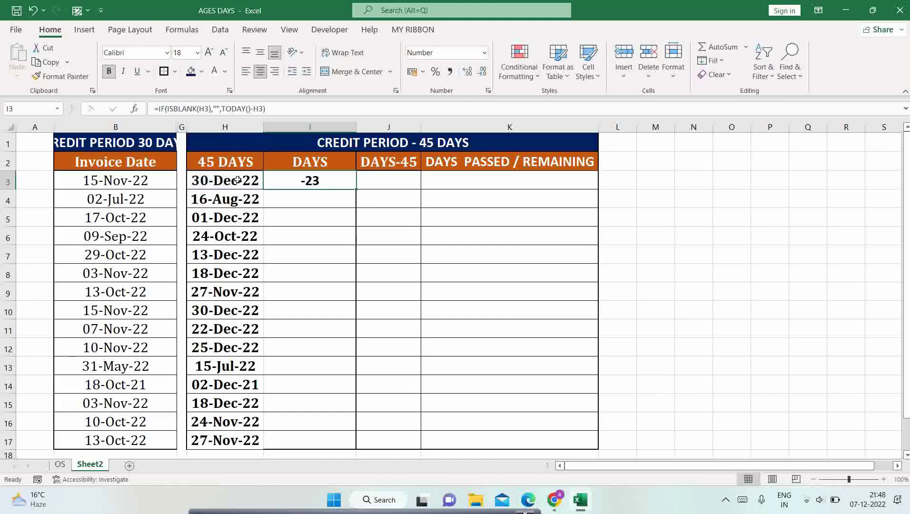
pyautogui.moveTo(357, 190); pyautogui.dragTo(353, 440)
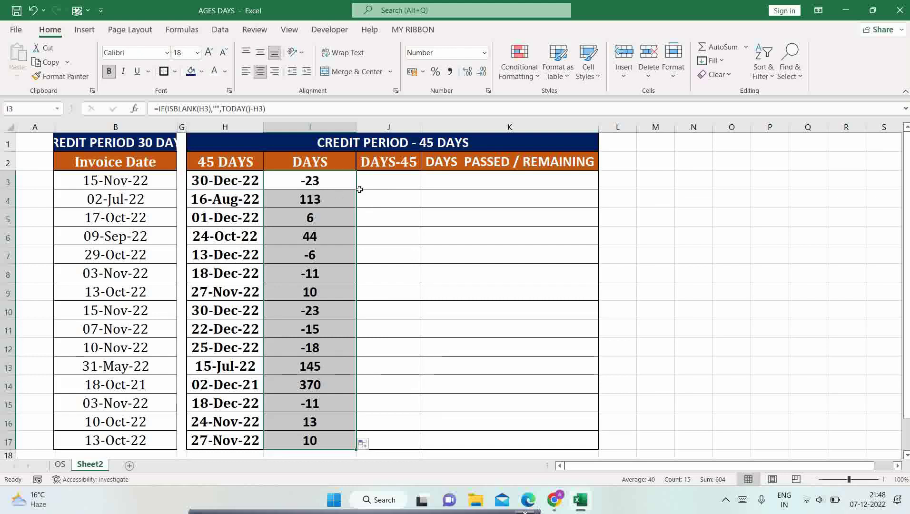
pyautogui.click(381, 182)
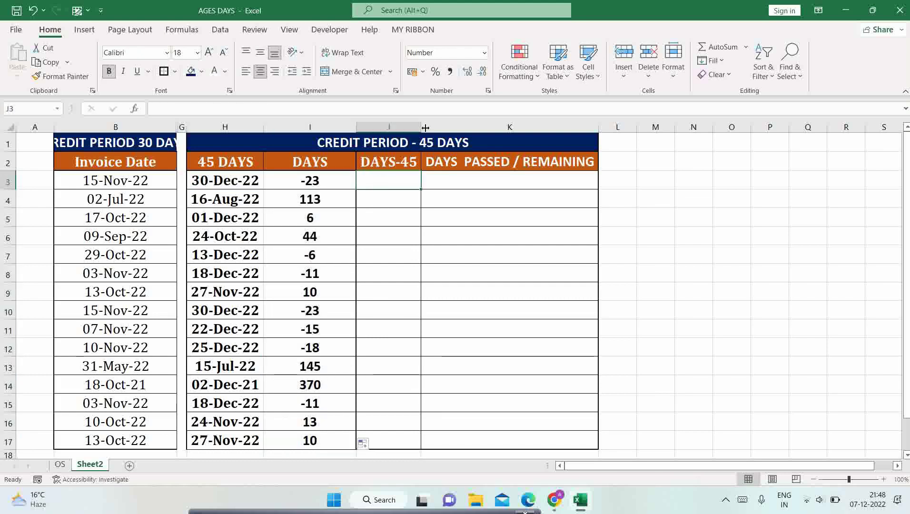
# Resize the DAYS columns and enter a J3 formula returning OVERDUE or NOTDUE from H3, blank if empty
pyautogui.moveTo(425, 128); pyautogui.dragTo(591, 127)
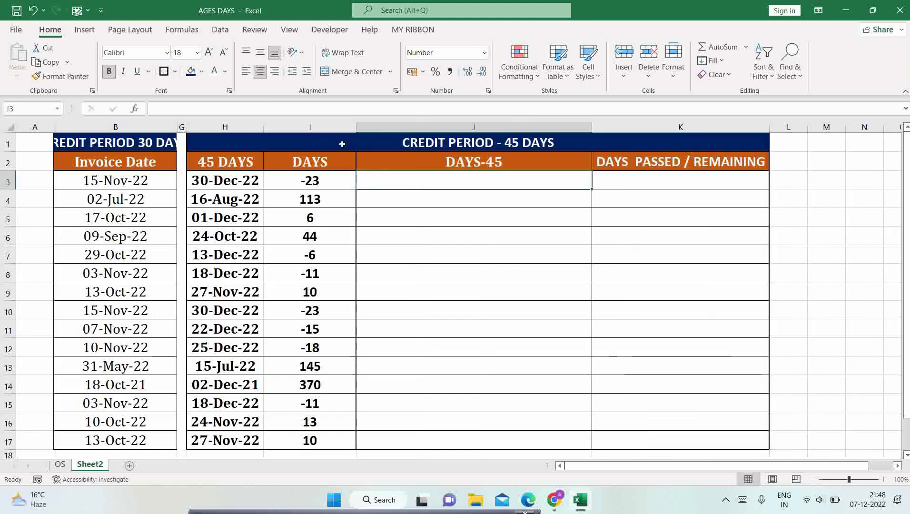
pyautogui.doubleClick(355, 127)
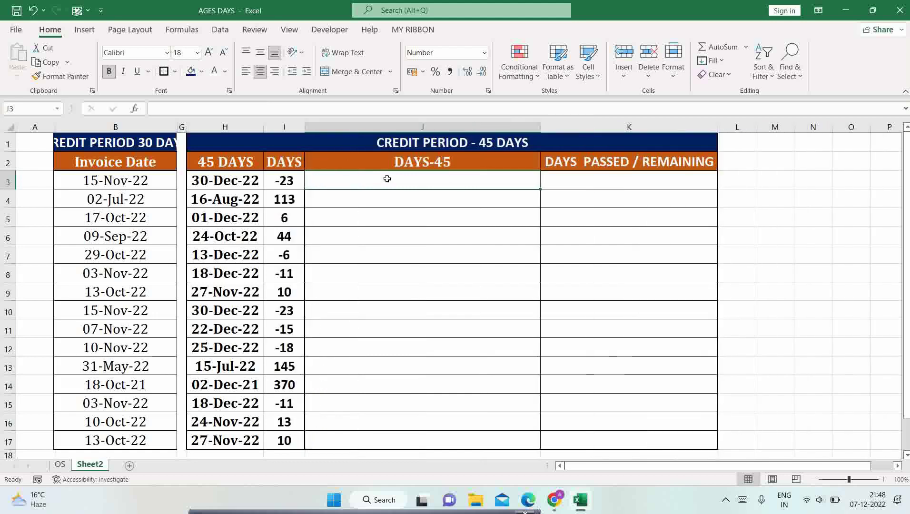
pyautogui.write('=')
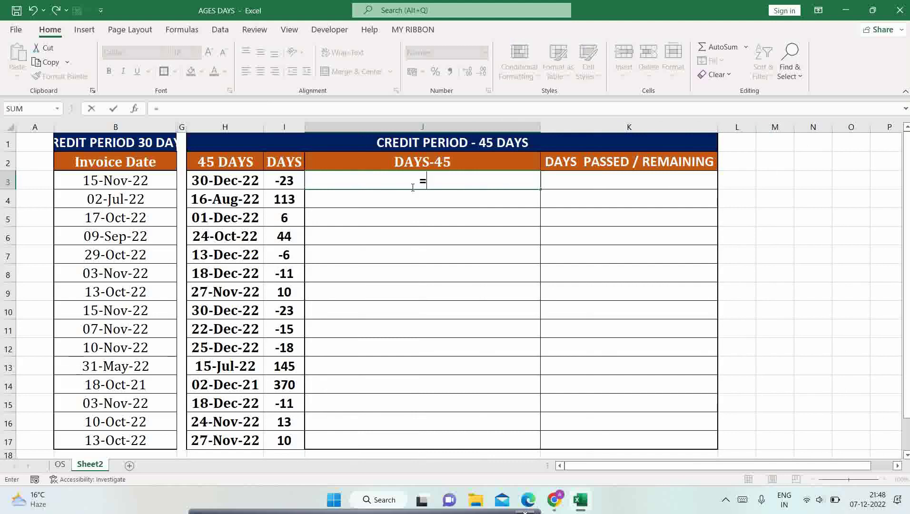
pyautogui.write('IF(ISBLA')
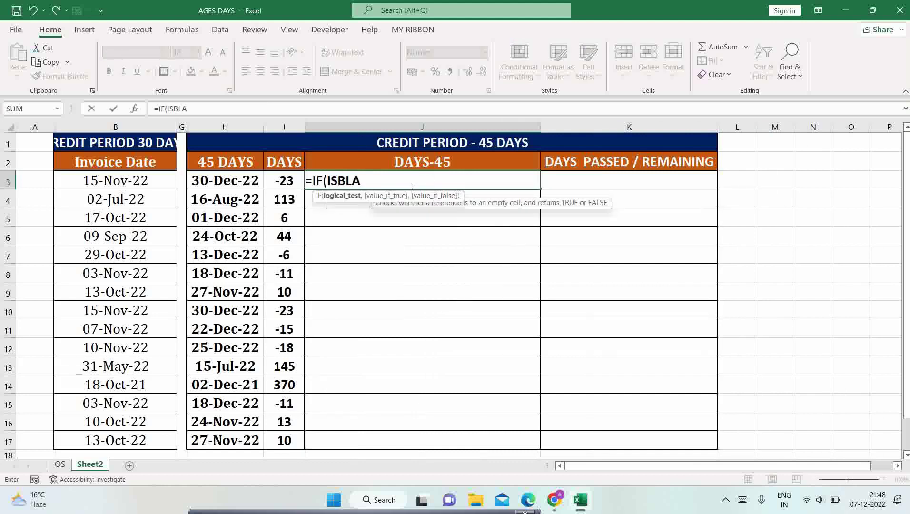
pyautogui.write('NK(')
pyautogui.scroll(-2, 412, 191)
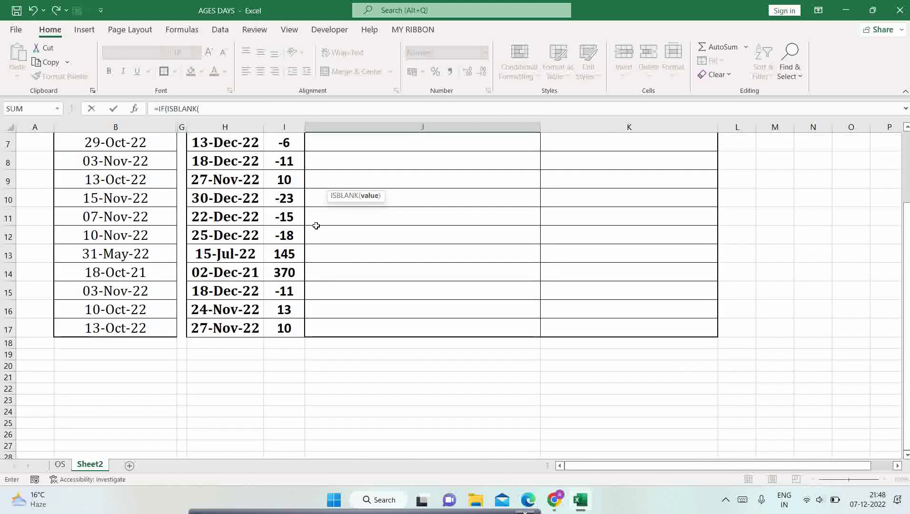
pyautogui.scroll(2, 317, 225)
pyautogui.click(237, 184)
pyautogui.write('),""')
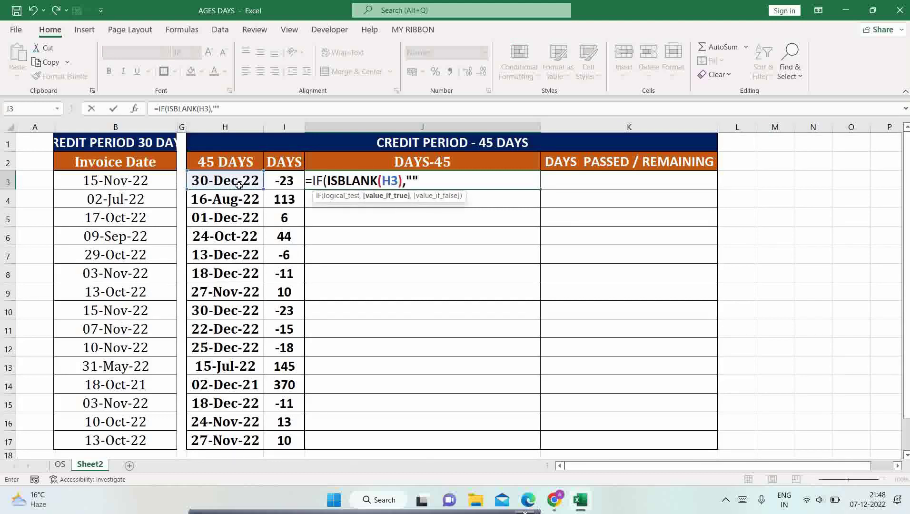
pyautogui.write(',IF')
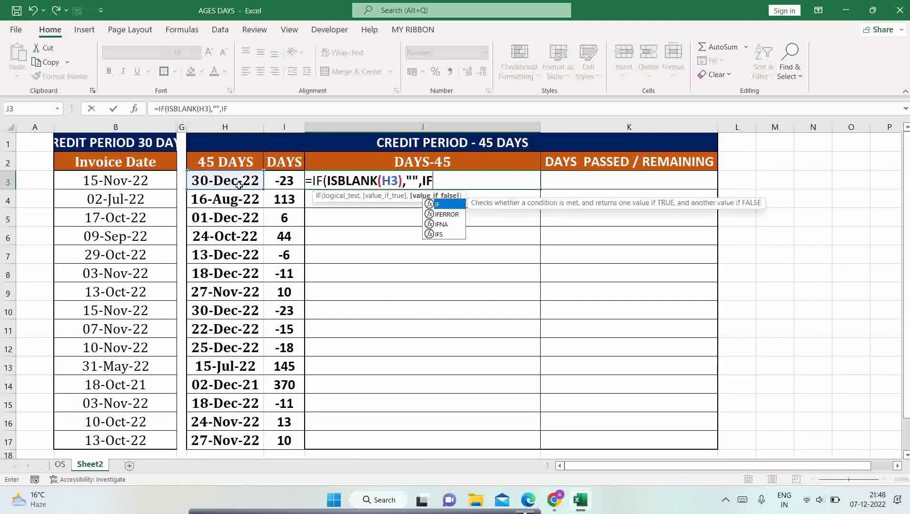
pyautogui.write('(')
pyautogui.click(238, 184)
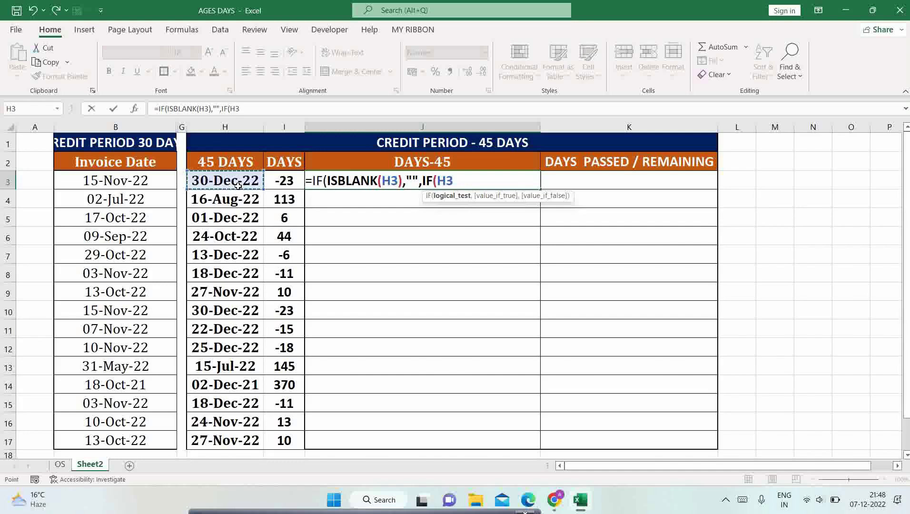
pyautogui.press('BackSpace')
pyautogui.press('BackSpace')
pyautogui.write('T')
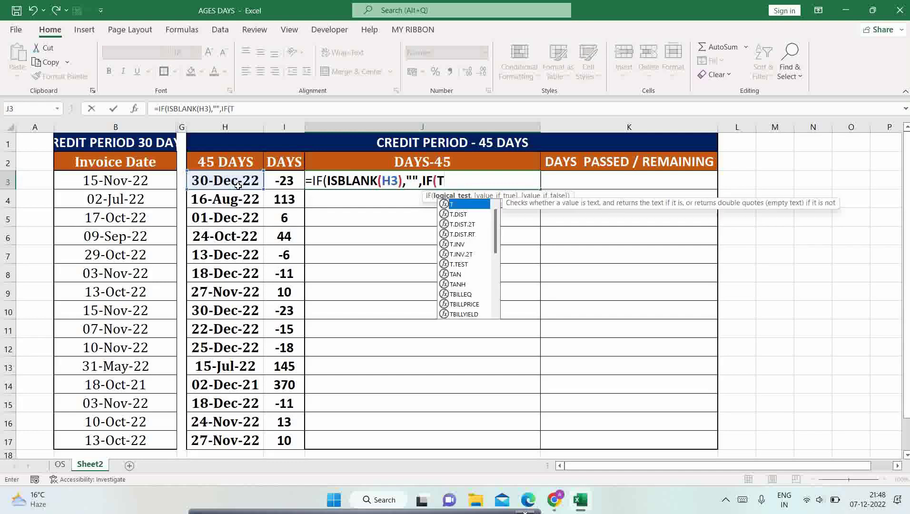
pyautogui.write('ODAY()-')
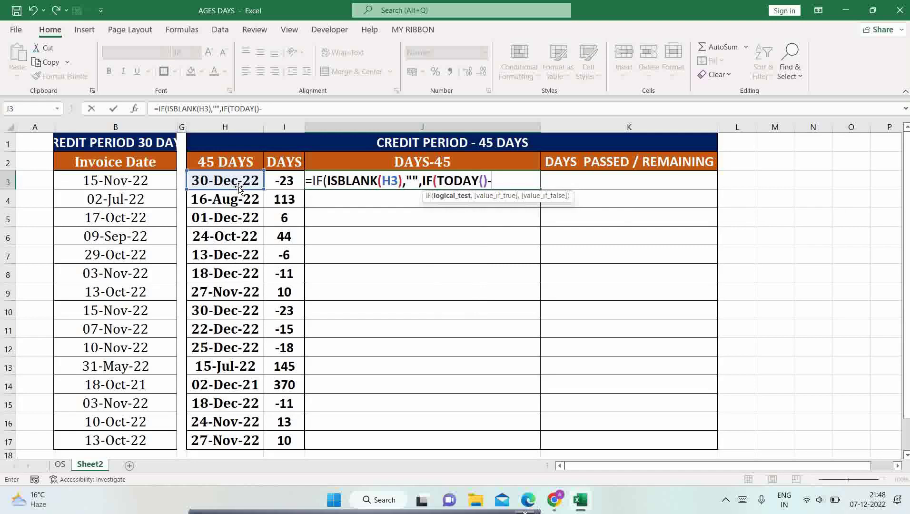
pyautogui.click(232, 183)
pyautogui.write(',""')
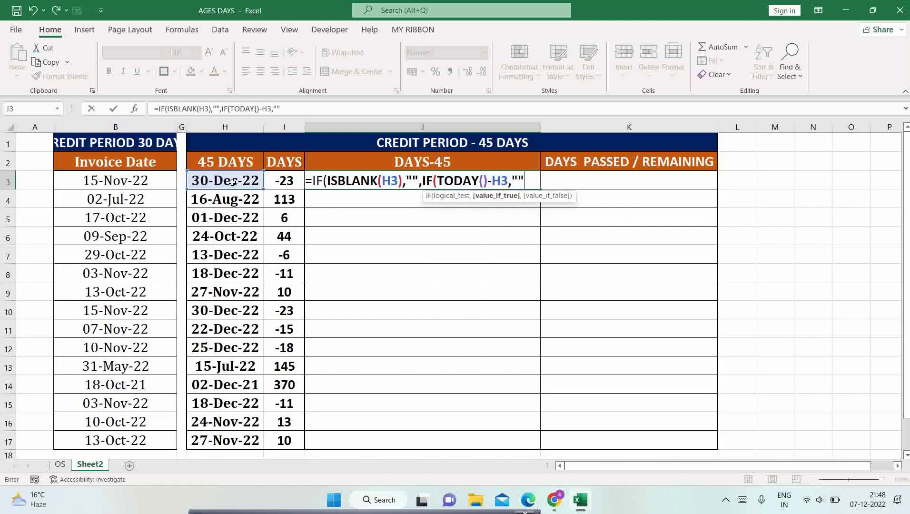
pyautogui.press('BackSpace')
pyautogui.write('OVERDUE"')
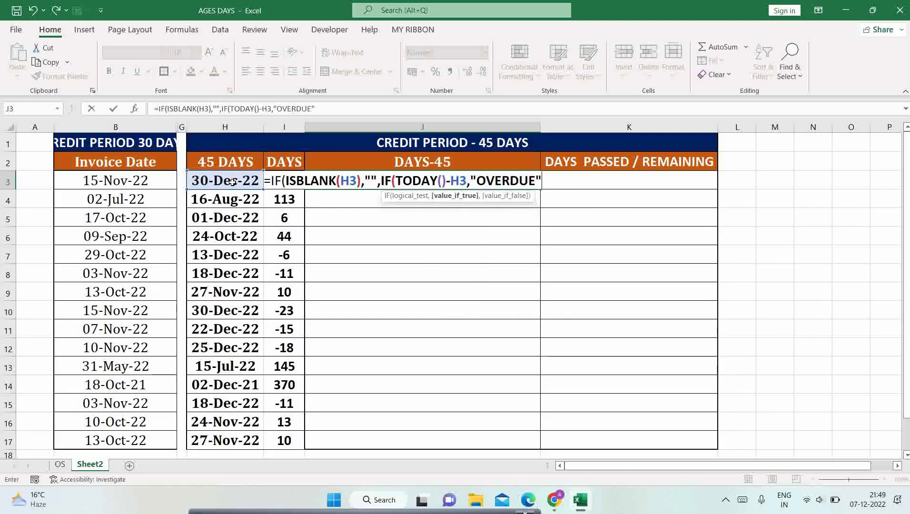
pyautogui.write(',"NOT')
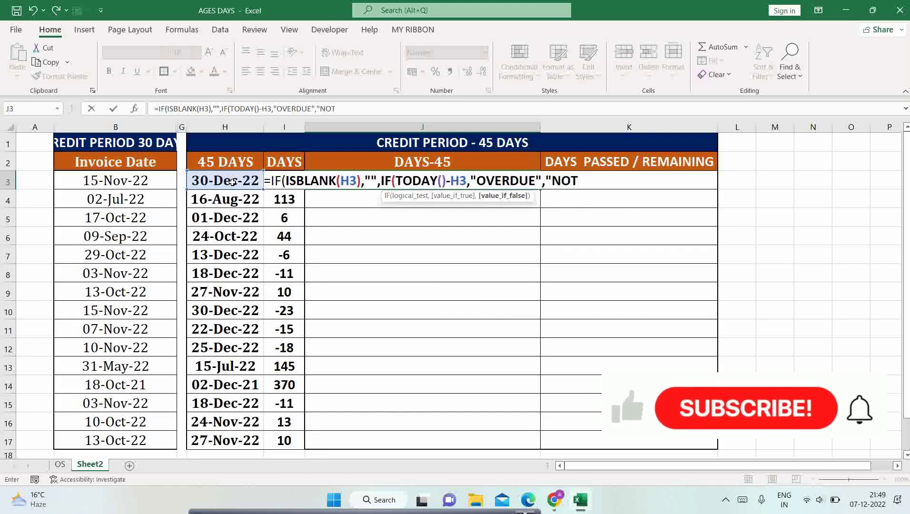
pyautogui.write('DUE")')
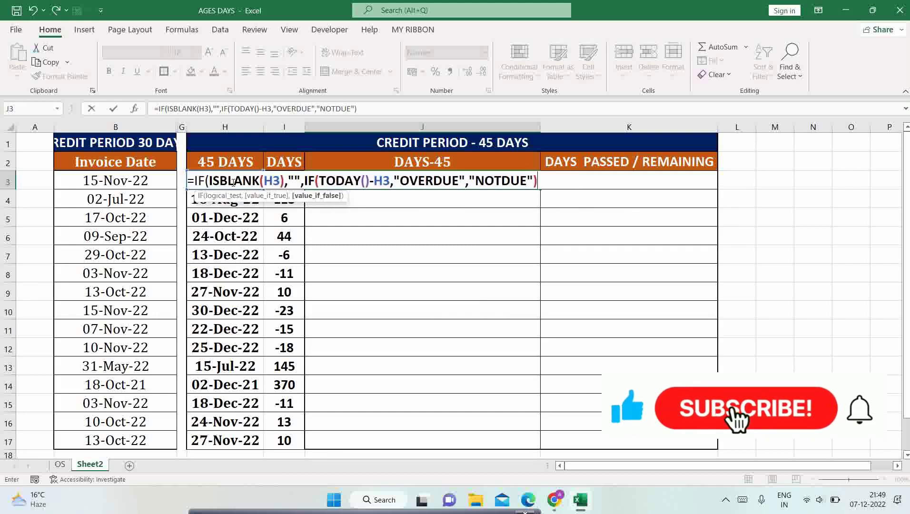
pyautogui.write(')')
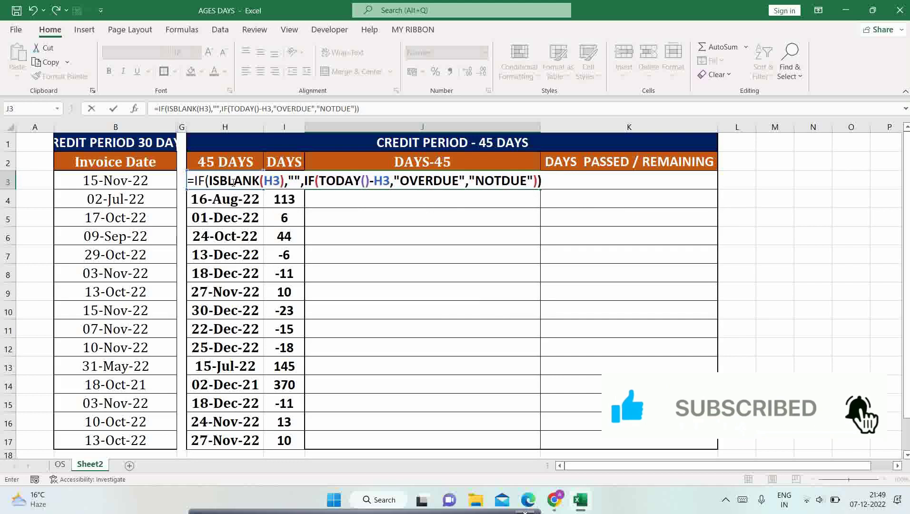
pyautogui.hotkey('ctrl', 'Return')
# Copy the J3 status formula into J4:J17
pyautogui.hotkey('ctrl', 'c')
pyautogui.hotkey('shift', 'Down')
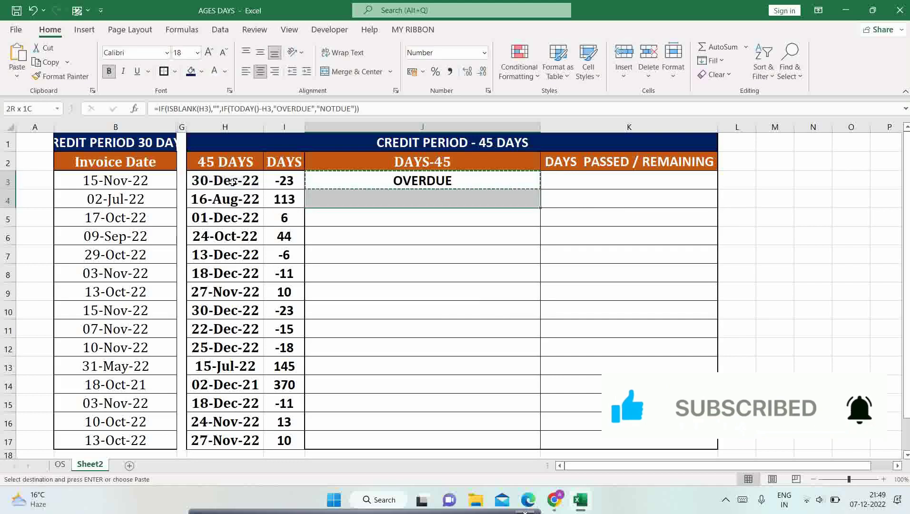
pyautogui.hotkey('shift', 'Down')
pyautogui.hotkey('shift', 'Down')
pyautogui.hotkey('shift', 'Down')
pyautogui.hotkey('ctrl', 'v')
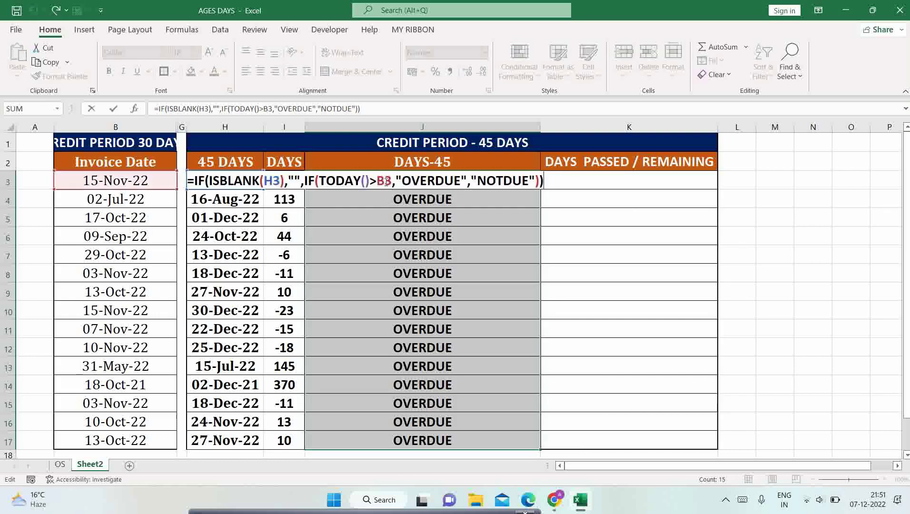
# Replace the wrong B3 reference in J3 with H3 and paste the corrected formula down to J17
pyautogui.moveTo(391, 182); pyautogui.dragTo(379, 183)
pyautogui.write('H3')
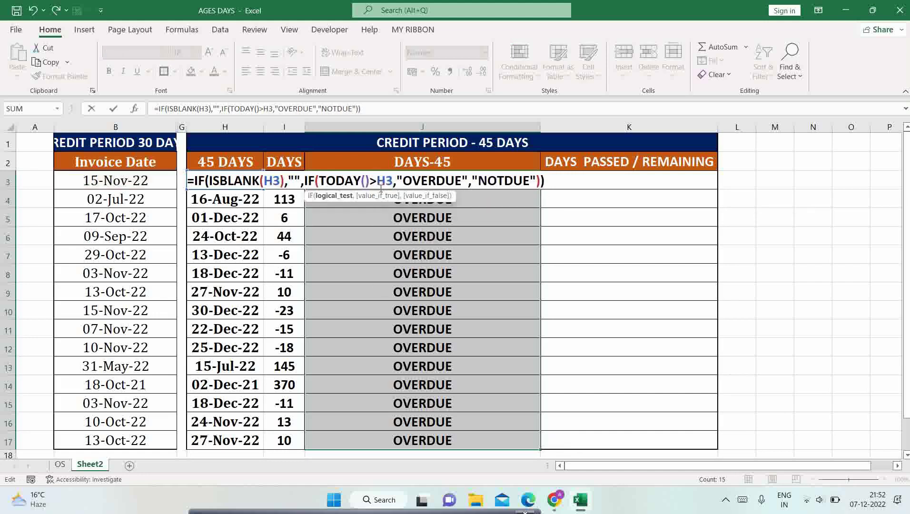
pyautogui.press('Return')
pyautogui.click(380, 187)
pyautogui.hotkey('ctrl', 'c')
pyautogui.hotkey('ctrl', 'shift', 'Down')
pyautogui.hotkey('ctrl', 'v')
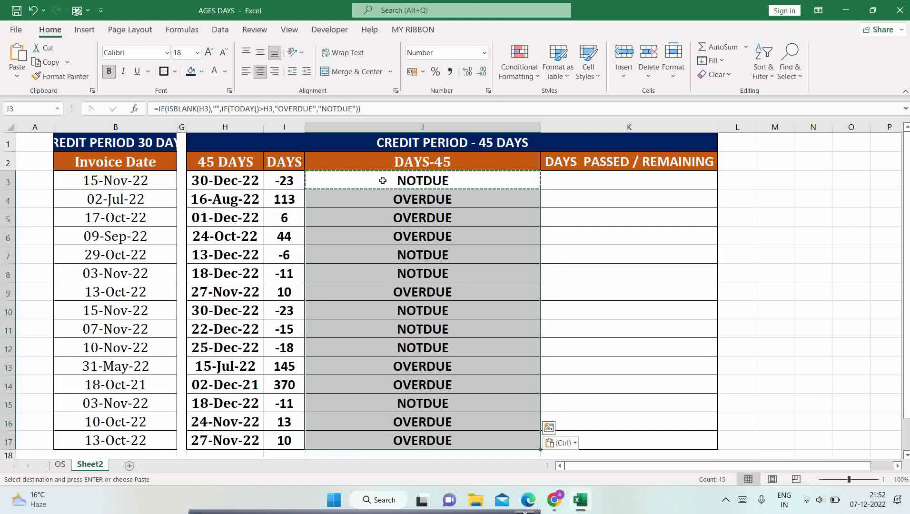
pyautogui.scroll(-2, 383, 180)
pyautogui.scroll(2, 382, 180)
# Add a Text that Contains 'OVERDUE' rule with a custom navy fill and bold white font
pyautogui.click(518, 62)
pyautogui.moveTo(554, 100)
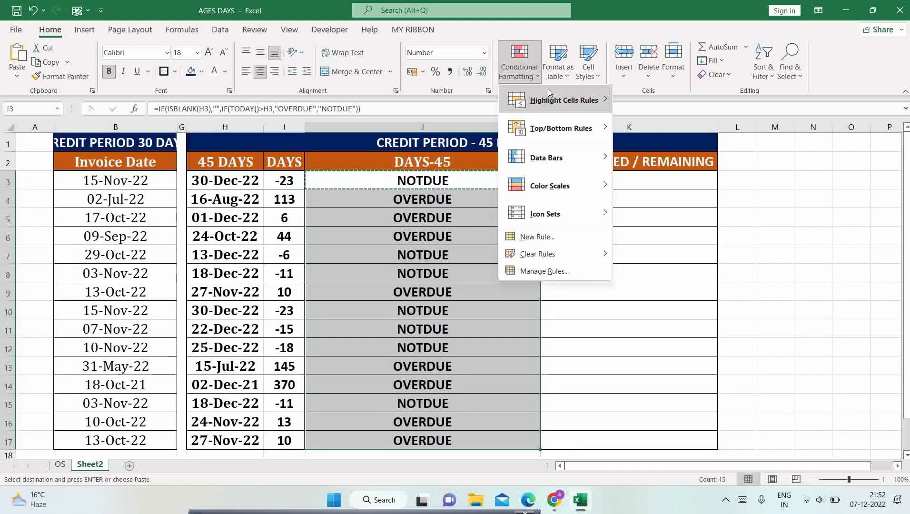
pyautogui.click(678, 214)
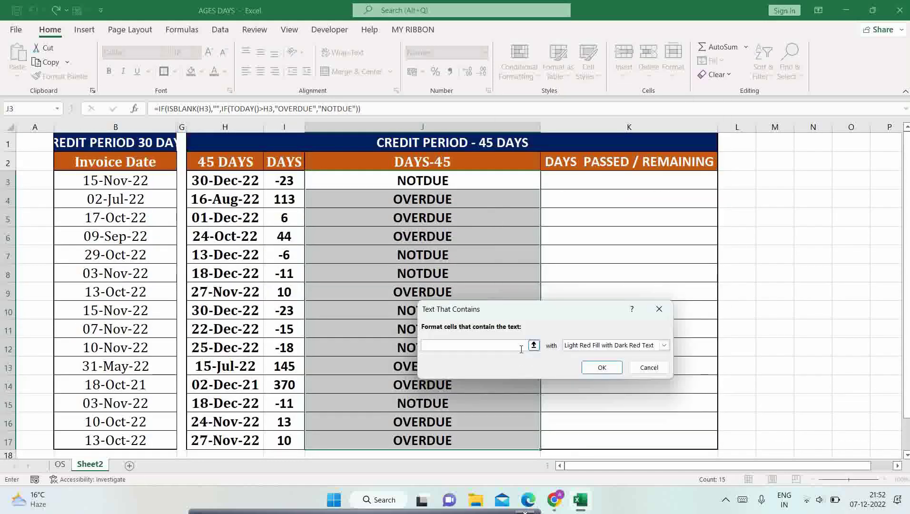
pyautogui.write('OVERDUE')
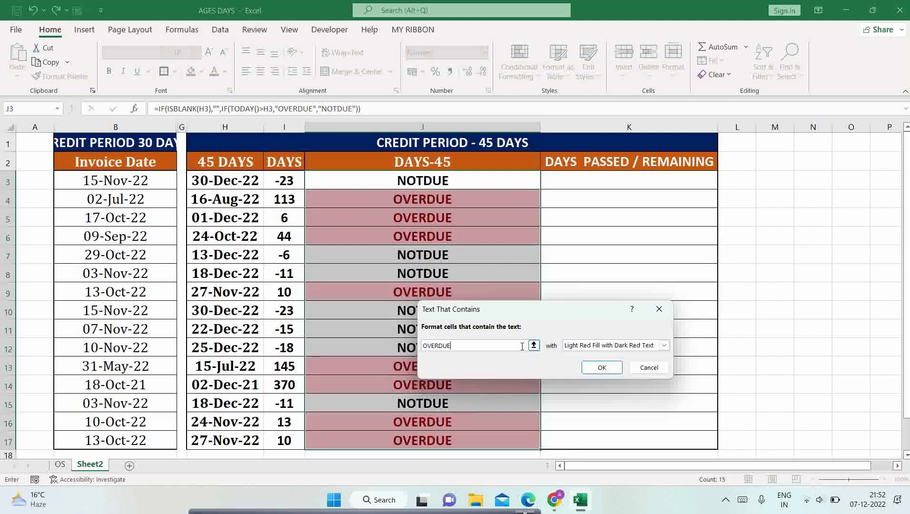
pyautogui.click(664, 345)
pyautogui.click(585, 407)
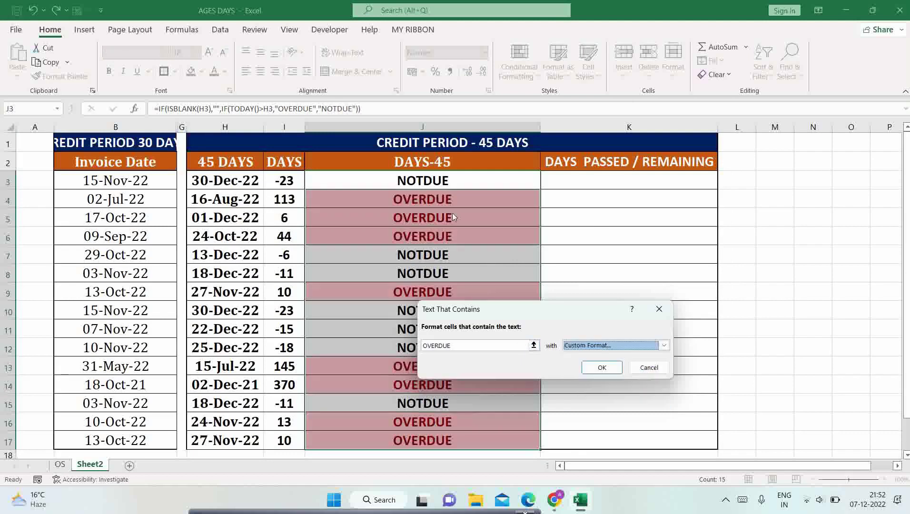
pyautogui.click(491, 301)
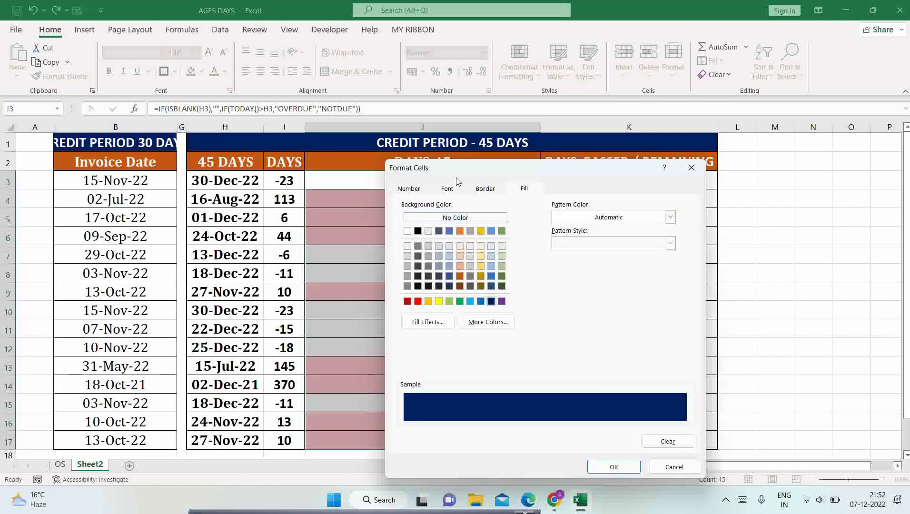
pyautogui.click(447, 189)
pyautogui.click(542, 244)
pyautogui.click(605, 291)
pyautogui.click(538, 339)
pyautogui.click(618, 468)
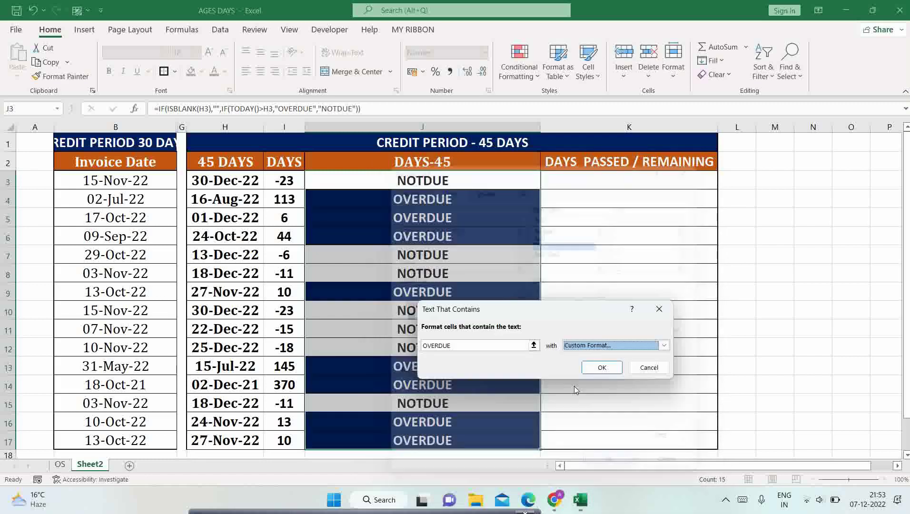
pyautogui.click(599, 366)
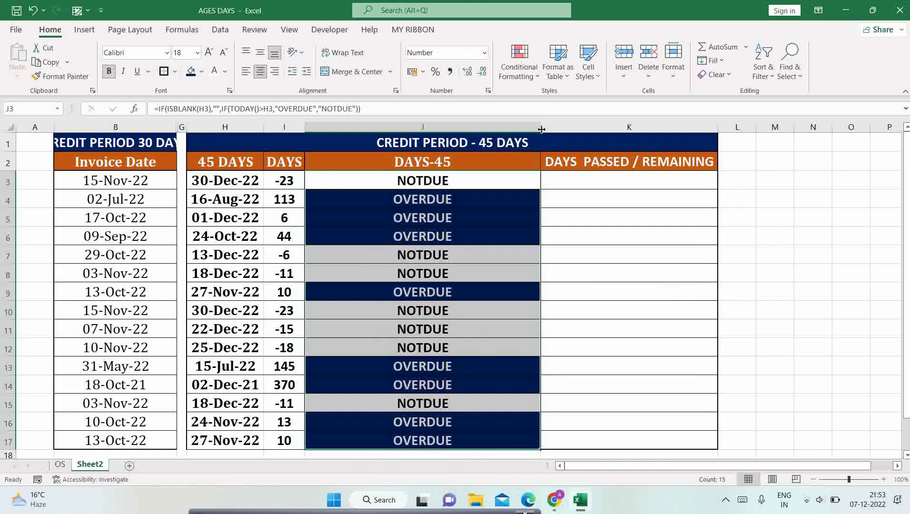
# Autofit column J, widen the DAYS PASSED / REMAINING column, then make J slightly wider
pyautogui.doubleClick(540, 128)
pyautogui.click(431, 185)
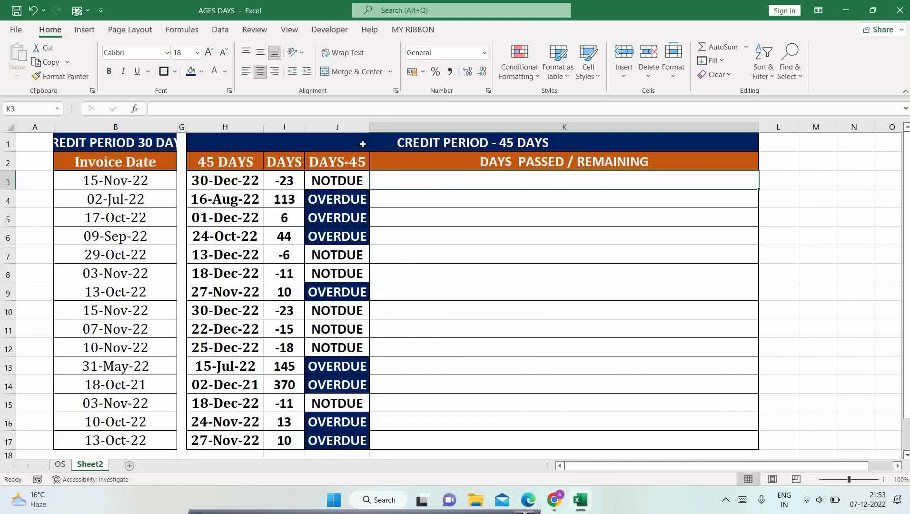
pyautogui.moveTo(369, 127); pyautogui.dragTo(383, 127)
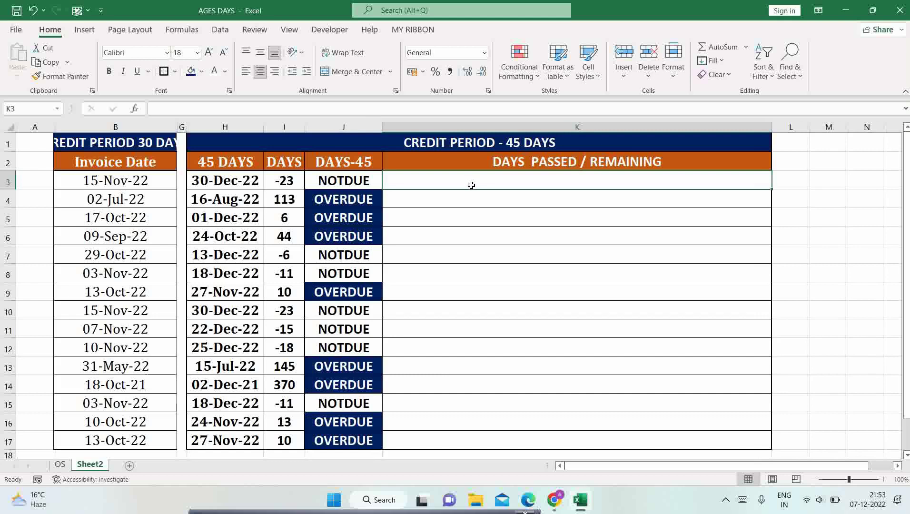
# Begin the K3 formula: blank if H3 is empty, otherwise test TODAY()-H3>1
pyautogui.write('=IF(ISBLANK(')
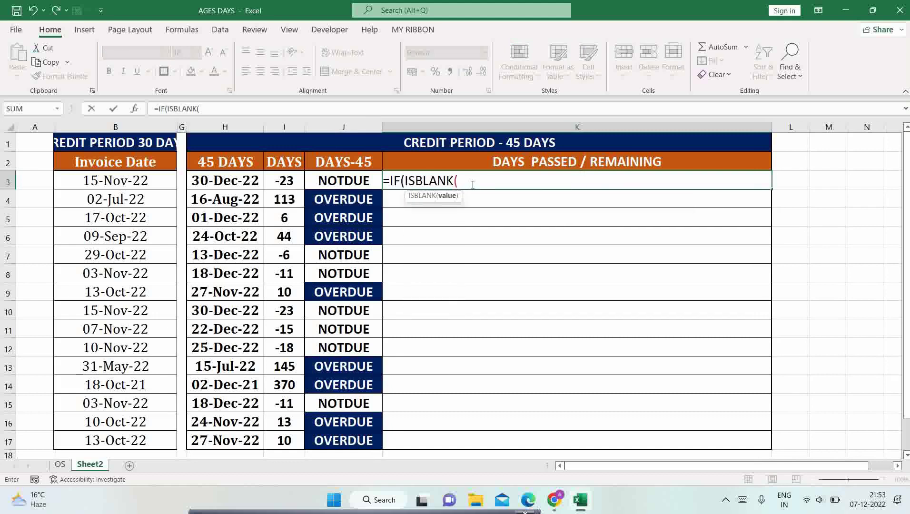
pyautogui.click(230, 184)
pyautogui.write('),"",')
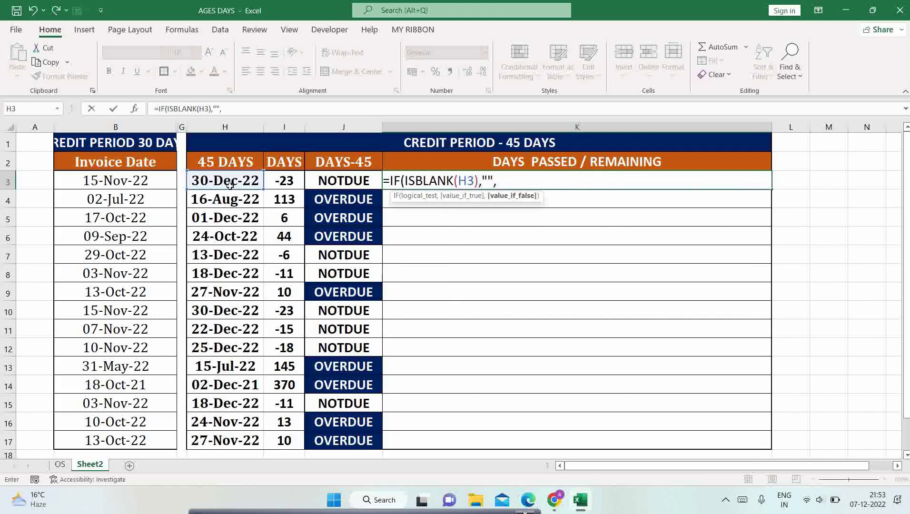
pyautogui.write('IF(')
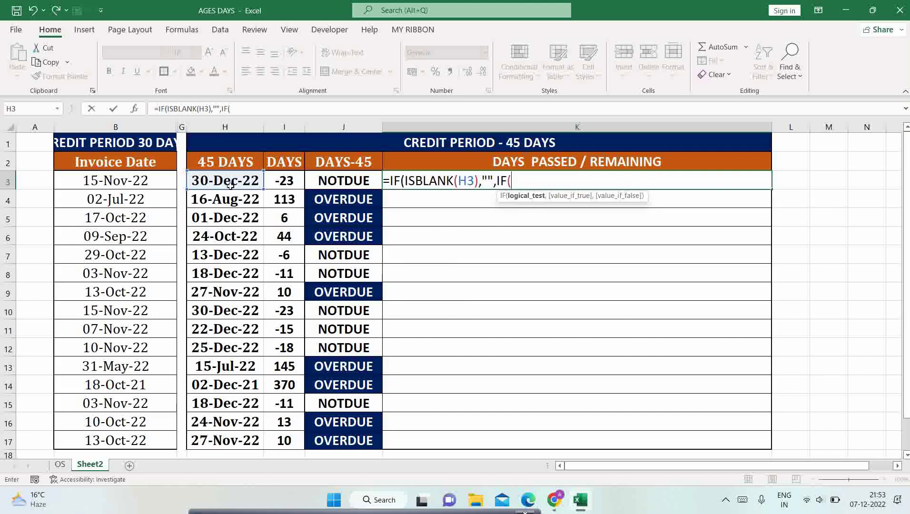
pyautogui.write('TODAY')
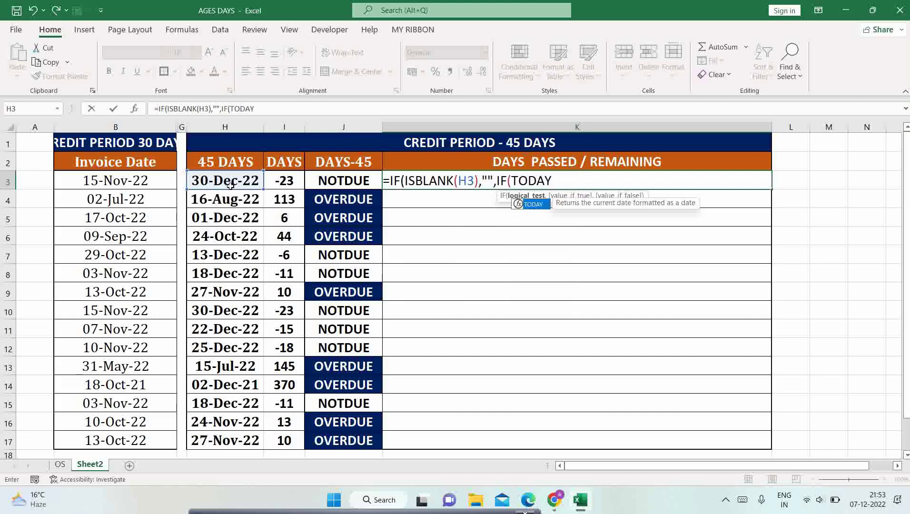
pyautogui.write('()')
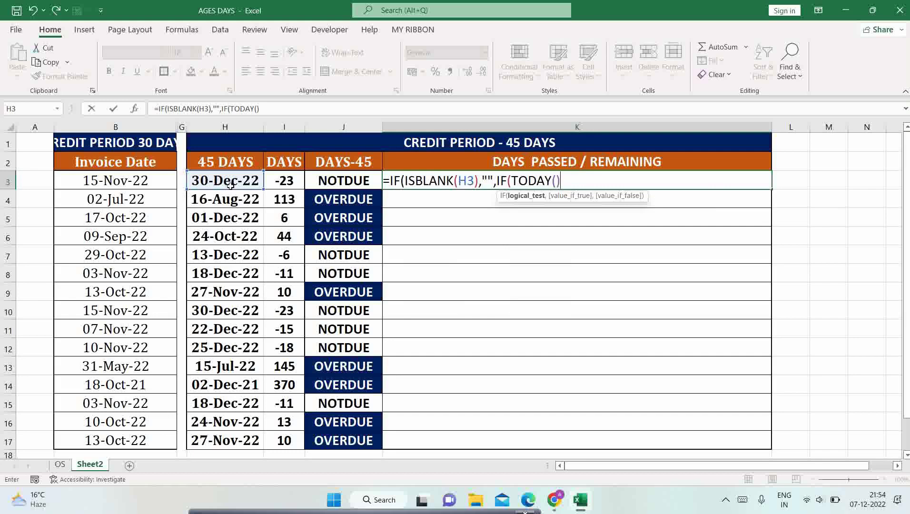
pyautogui.write('-')
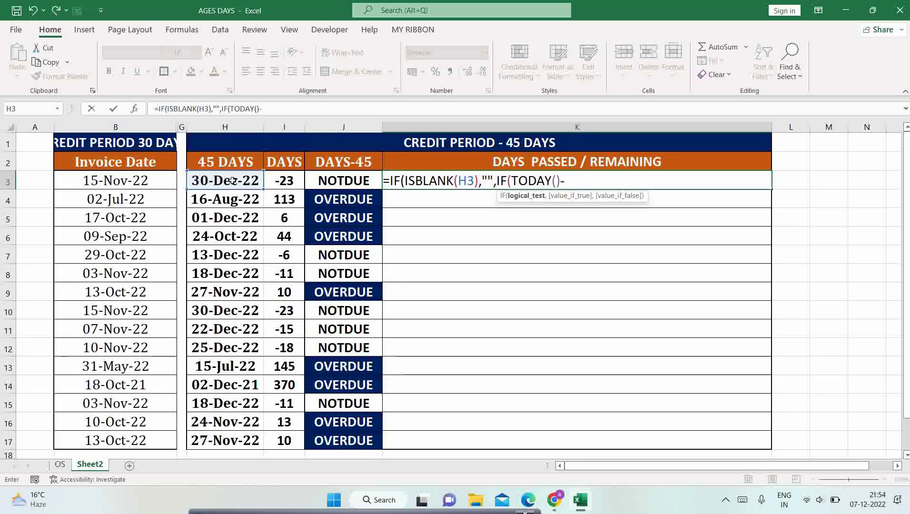
pyautogui.click(232, 181)
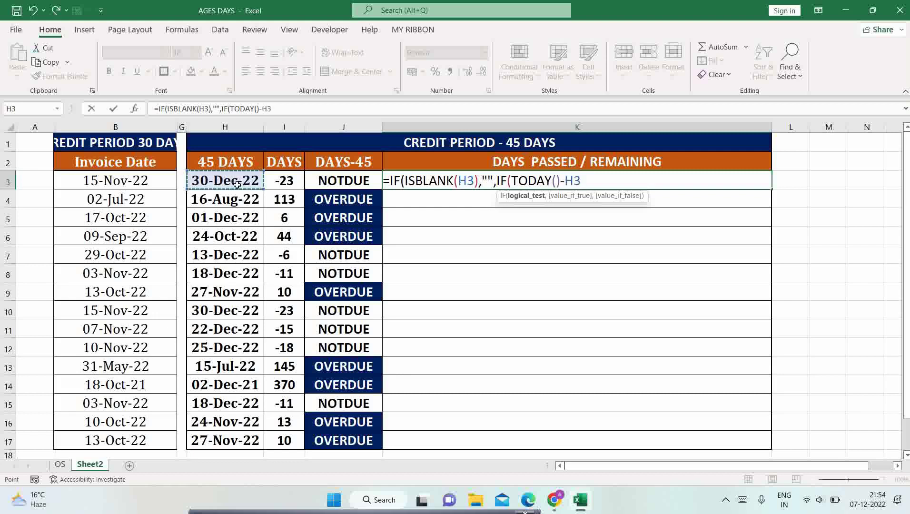
pyautogui.write('>')
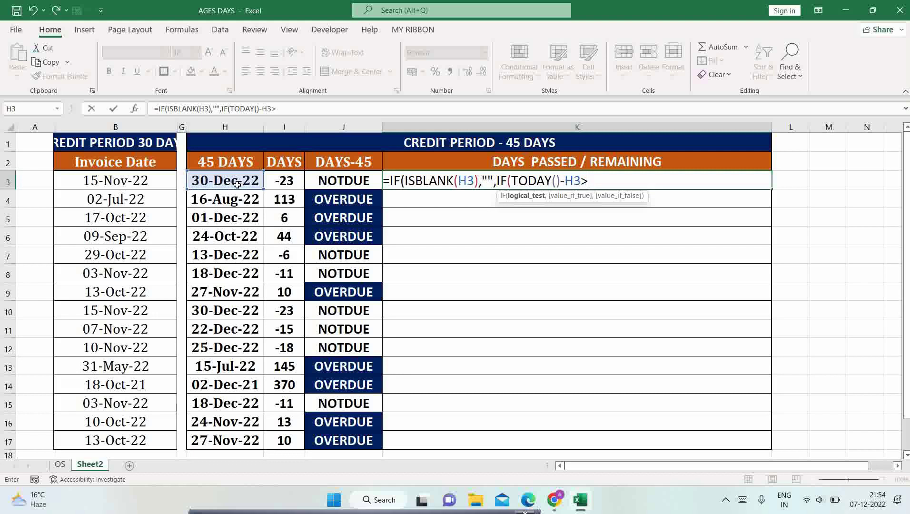
pyautogui.write('1,')
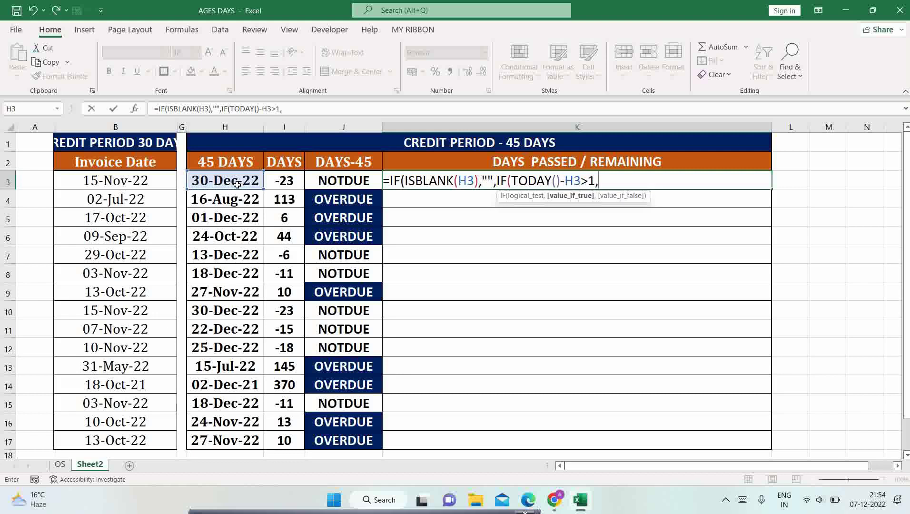
pyautogui.write('ABS(')
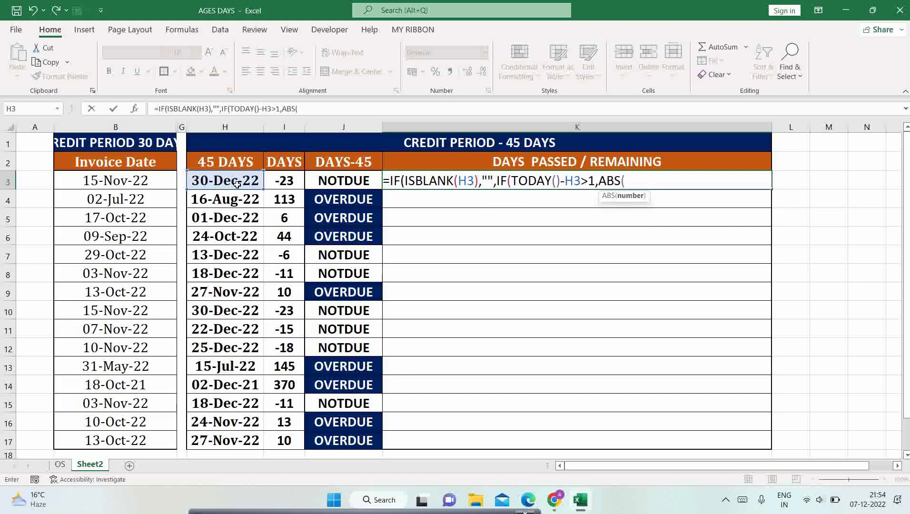
pyautogui.write('TODAY()-')
pyautogui.click(238, 182)
pyautogui.write(',')
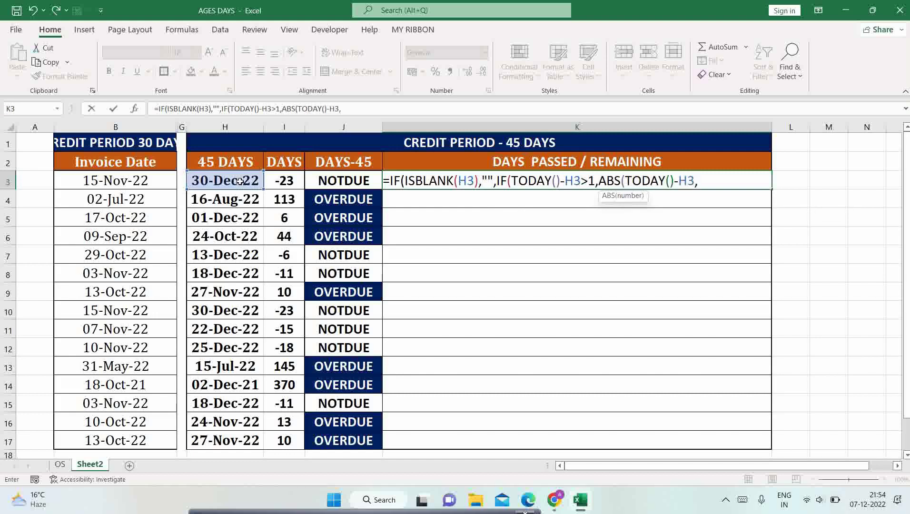
pyautogui.press('BackSpace')
# Complete K3 with ABS(TODAY()-H3)&"DAYS REMAINING" and TODAY()-H3&"DAYS PASSED" branches
pyautogui.write(')')
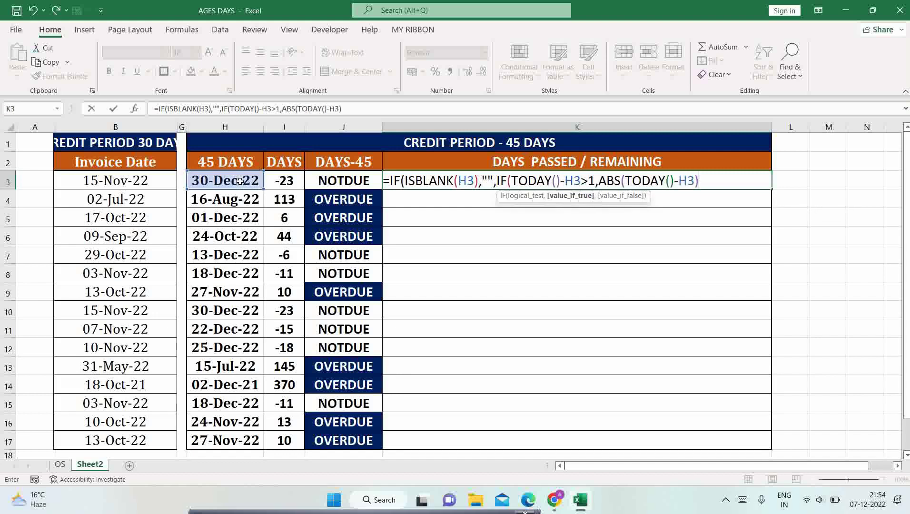
pyautogui.write('& "')
pyautogui.write('DAYS REMIANI')
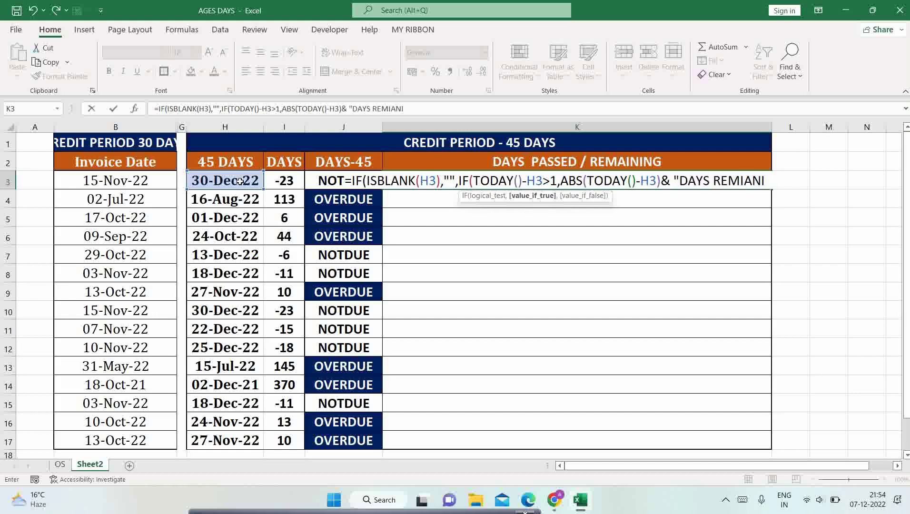
pyautogui.press('BackSpace')
pyautogui.press('BackSpace')
pyautogui.press('BackSpace')
pyautogui.press('BackSpace')
pyautogui.write('AINING"')
pyautogui.write(',TODAY')
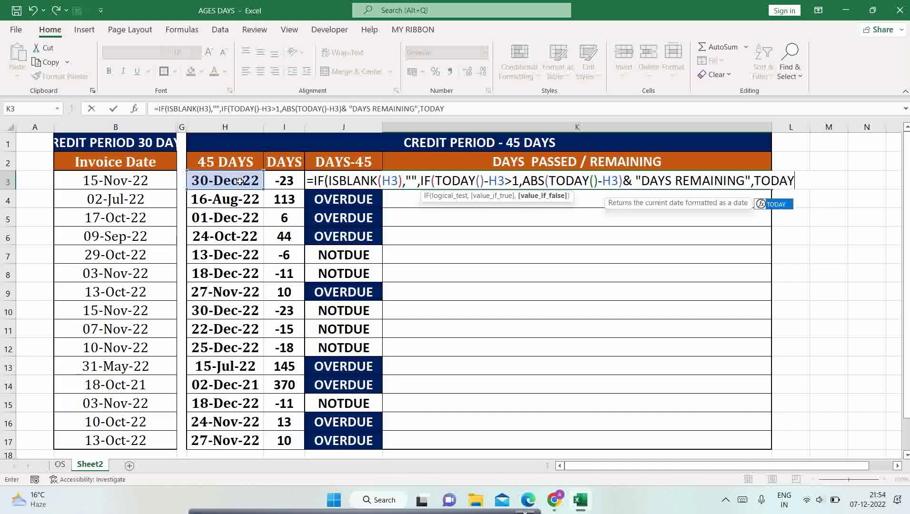
pyautogui.write('()-')
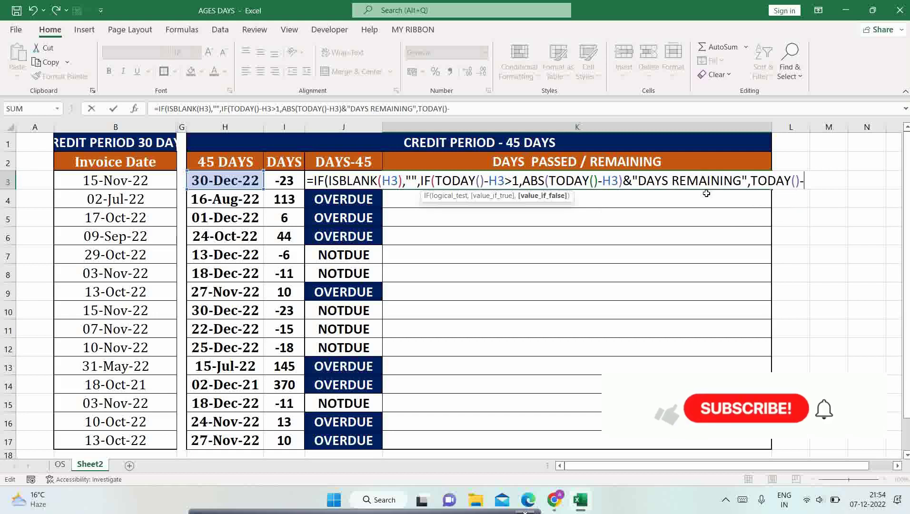
pyautogui.click(205, 179)
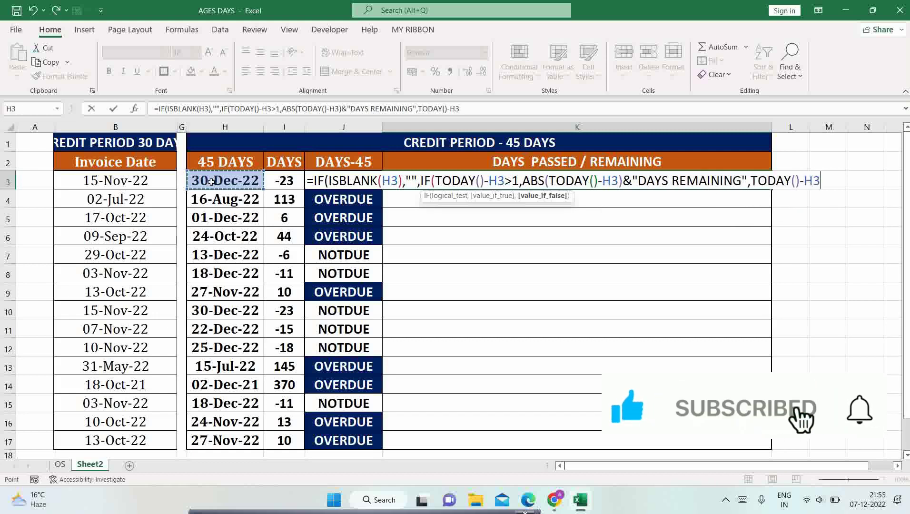
pyautogui.write('& "')
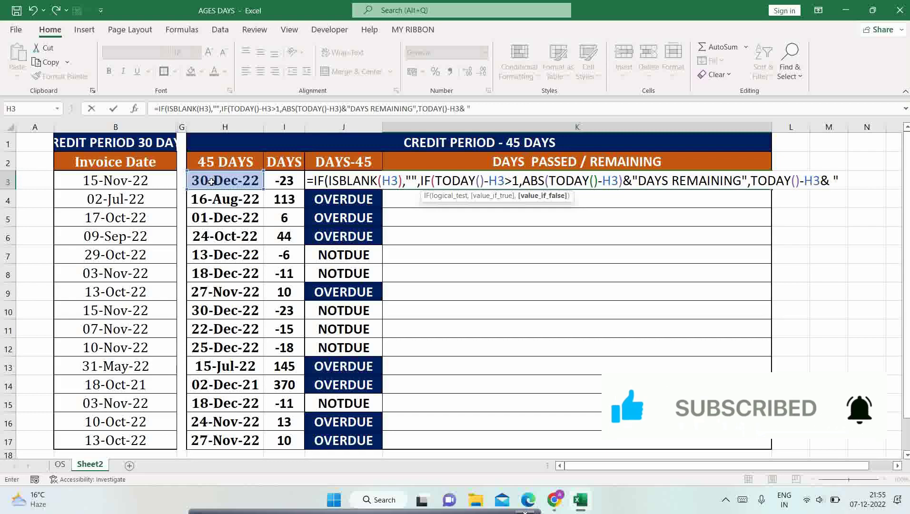
pyautogui.write('DAYS PASSED"')
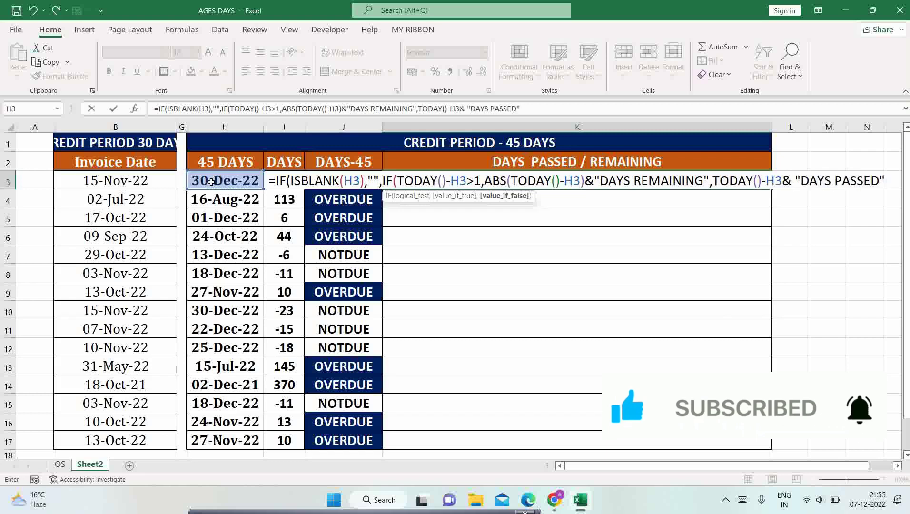
pyautogui.write('))')
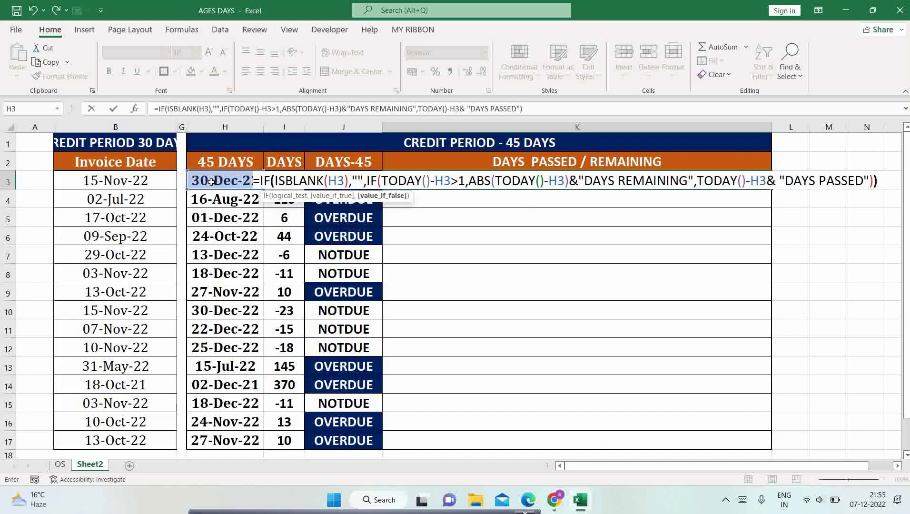
pyautogui.write(')')
pyautogui.press('Return')
pyautogui.press('Return')
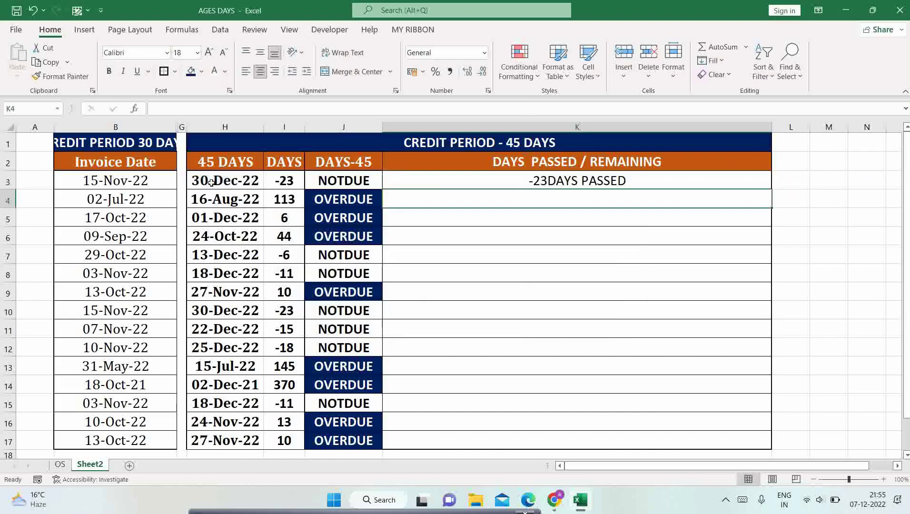
pyautogui.press('Up')
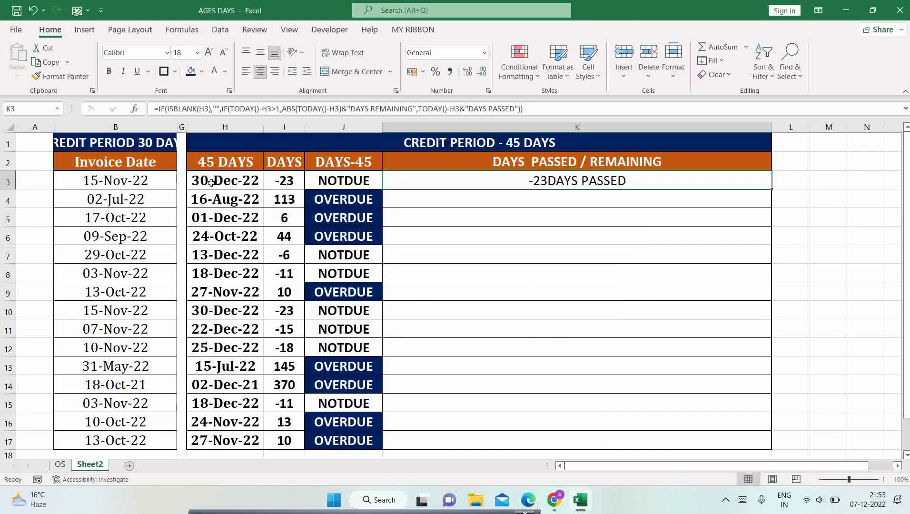
# Change K3's condition from >1 to <1 and add a space before each DAYS label
pyautogui.hotkey('ctrl', 'z')
pyautogui.doubleClick(547, 185)
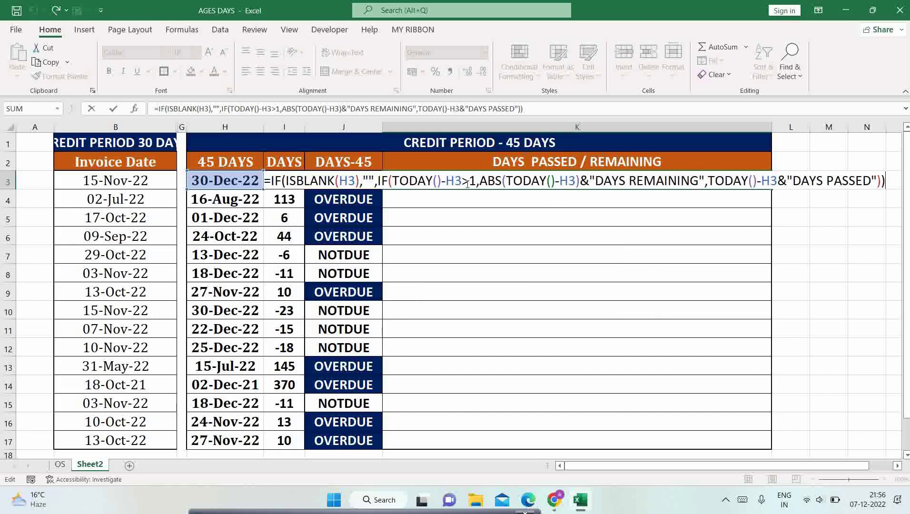
pyautogui.click(469, 181)
pyautogui.press('BackSpace')
pyautogui.write('<')
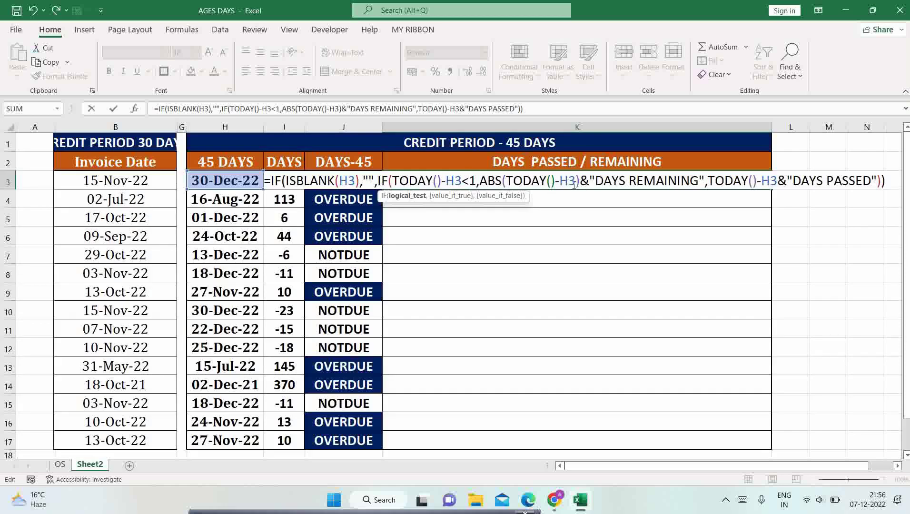
pyautogui.click(595, 185)
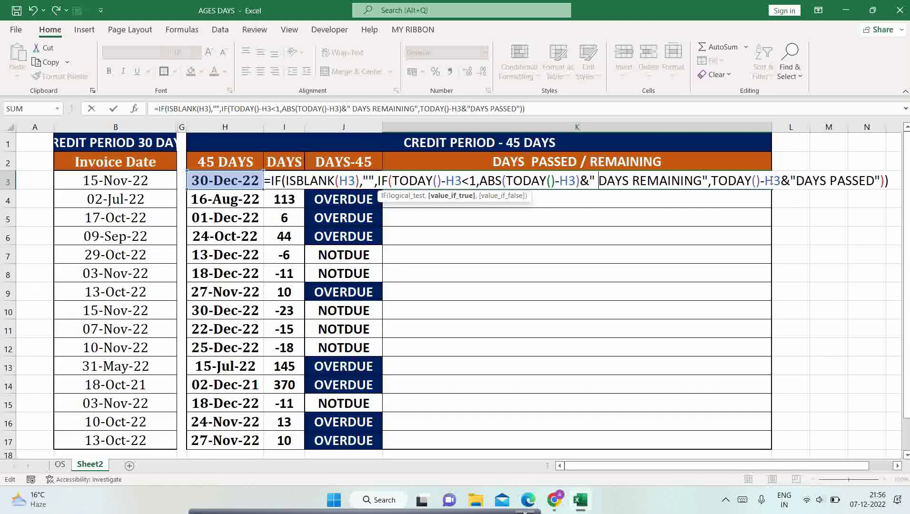
pyautogui.click(796, 182)
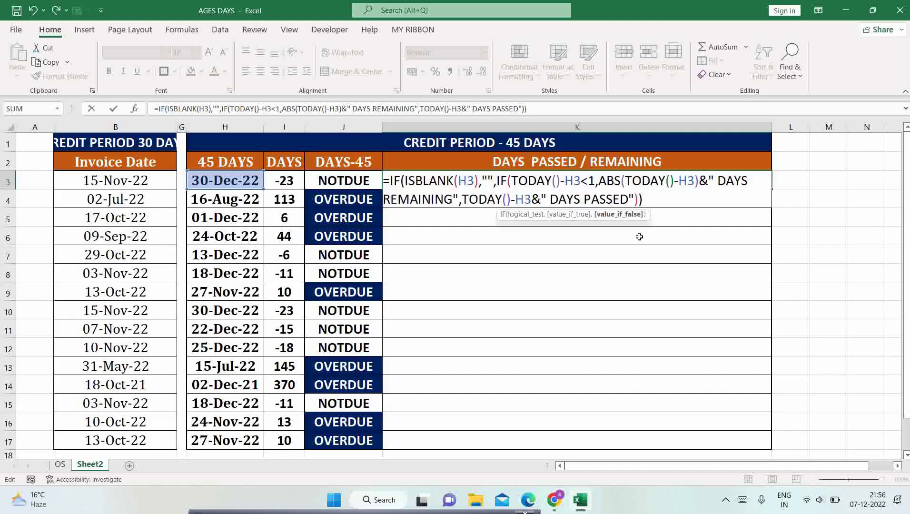
pyautogui.press('Return')
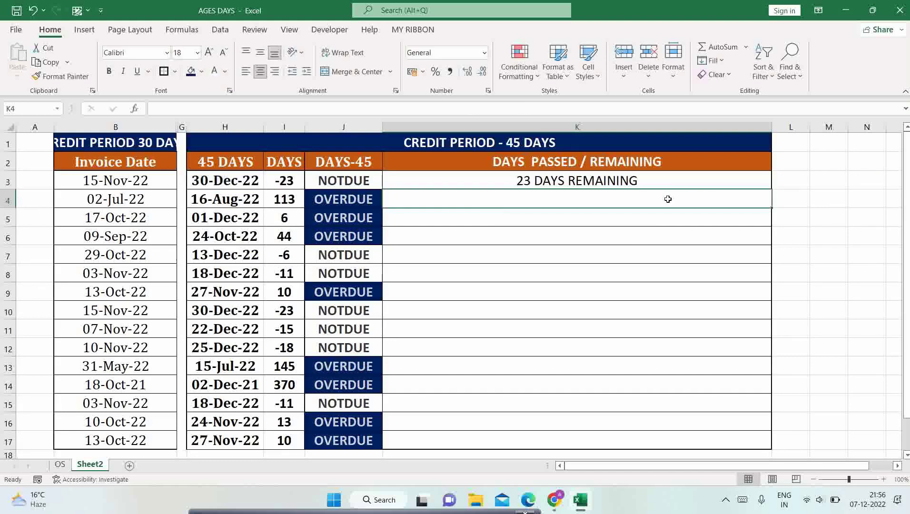
pyautogui.click(636, 180)
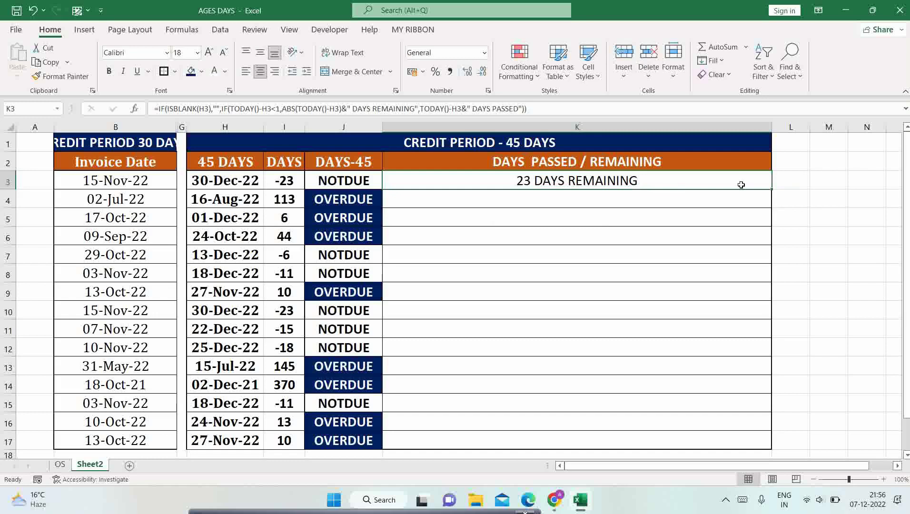
# Fill K3 down to K17 and add a 'DAYS PASSED' Text Contains rule with bold white font on navy fill
pyautogui.moveTo(770, 190); pyautogui.dragTo(781, 449)
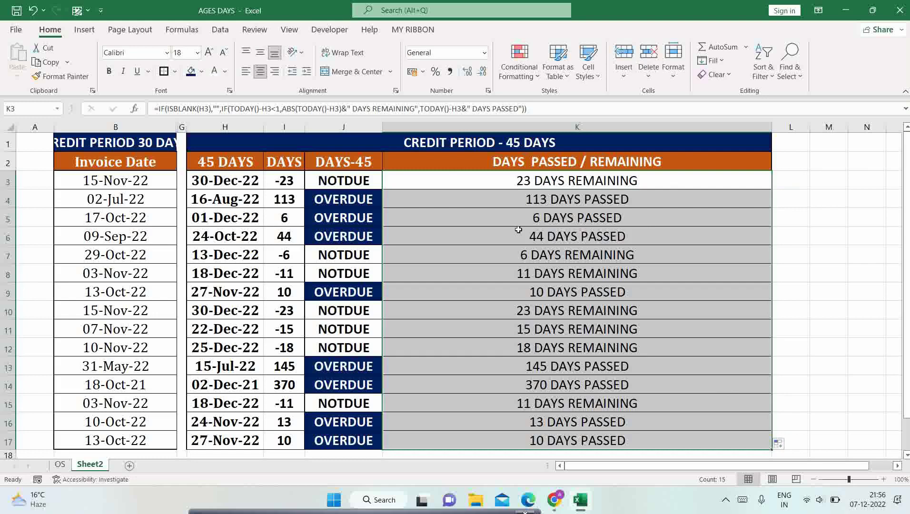
pyautogui.click(519, 72)
pyautogui.click(660, 216)
pyautogui.write('DAYS ')
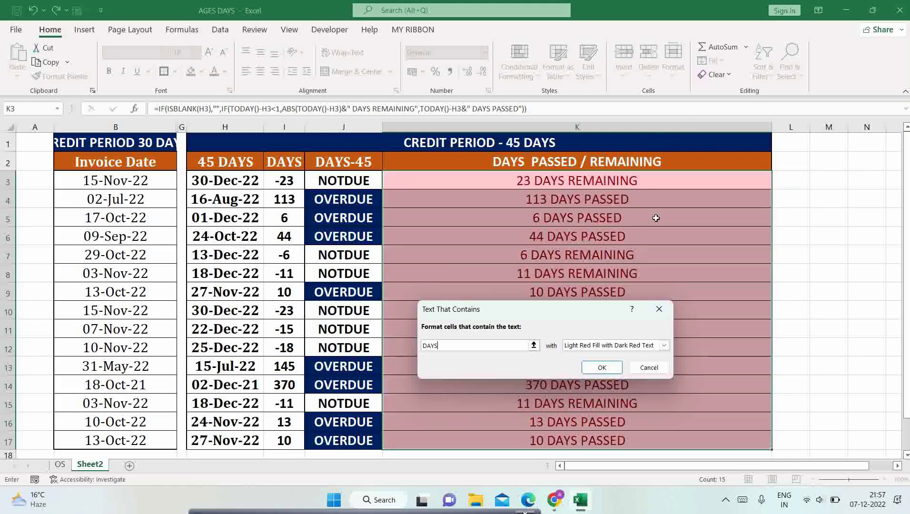
pyautogui.write('PASSED')
pyautogui.click(664, 345)
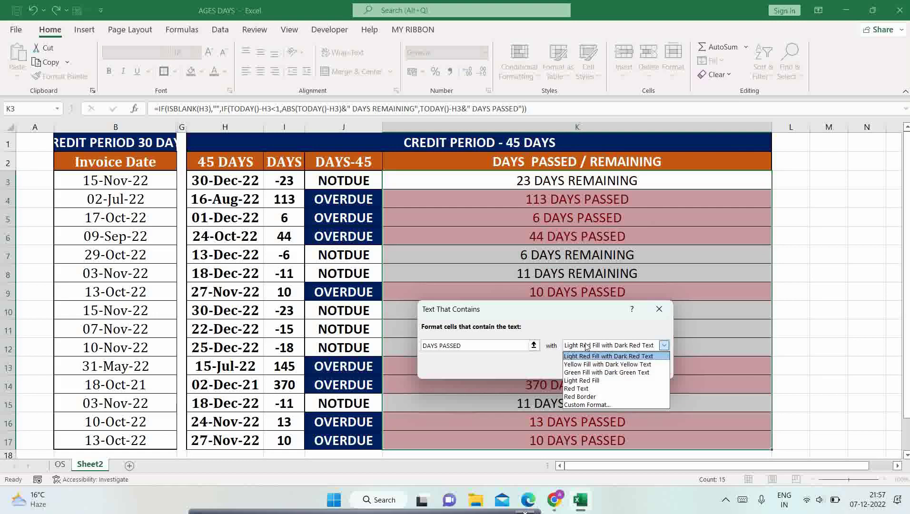
pyautogui.click(583, 406)
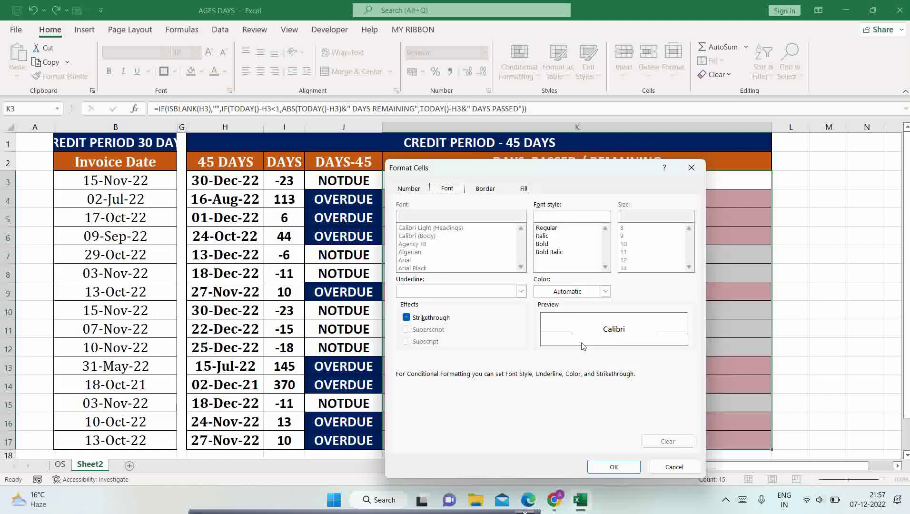
pyautogui.click(543, 243)
pyautogui.click(554, 291)
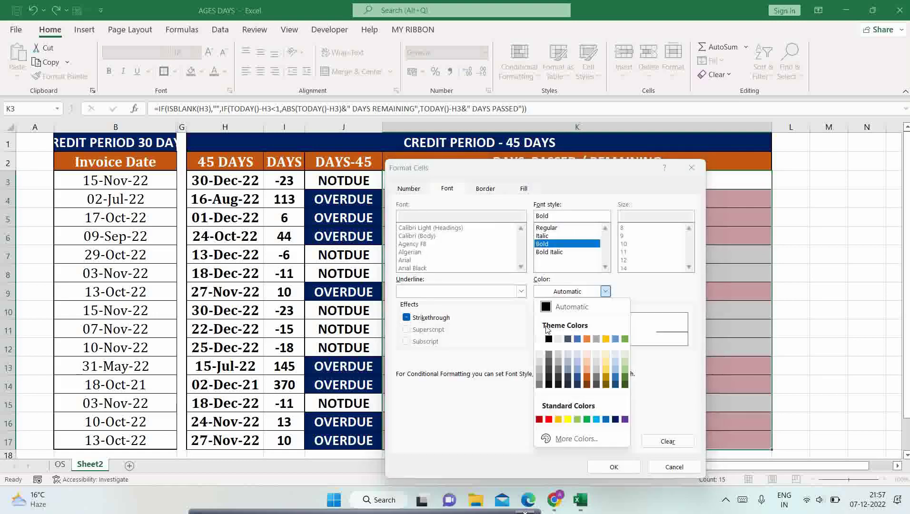
pyautogui.click(538, 338)
pyautogui.click(524, 189)
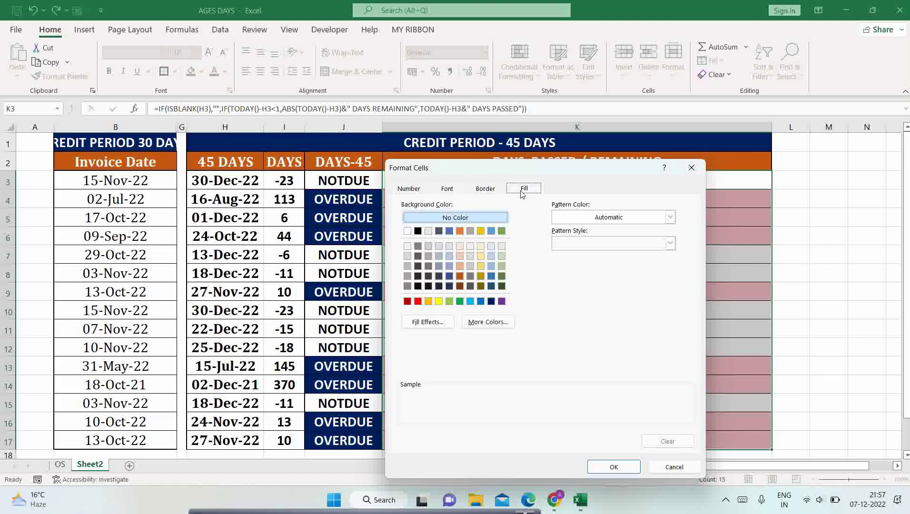
pyautogui.click(491, 301)
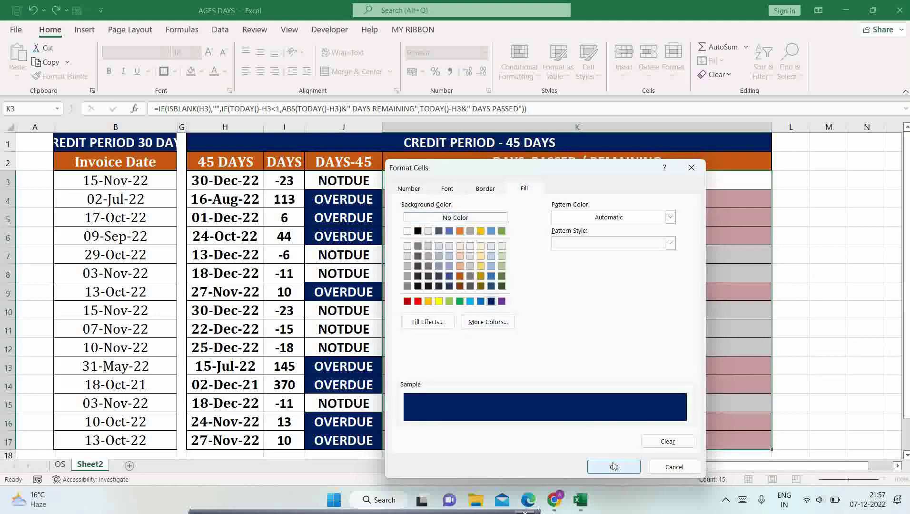
pyautogui.click(614, 466)
pyautogui.click(602, 370)
pyautogui.click(496, 293)
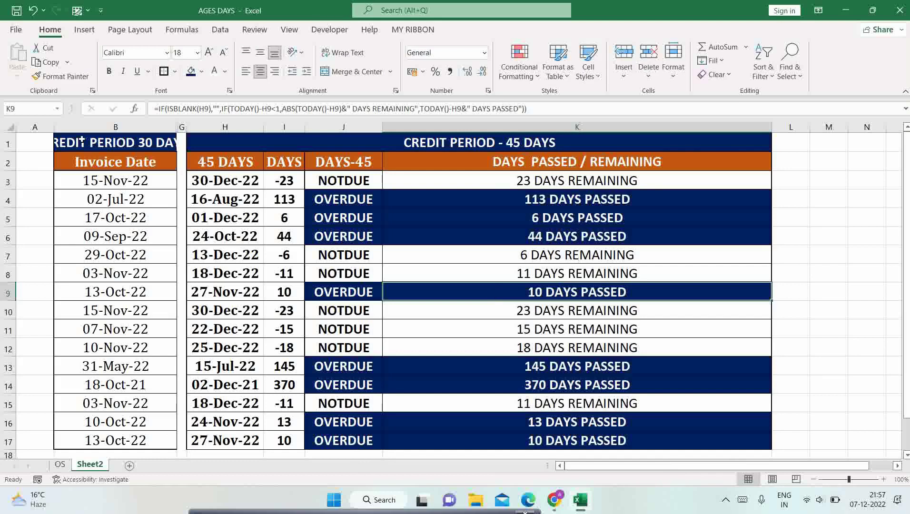
# Unhide and autofit all Sheet2 columns, then check F8, the H1 title and dates B2:B17
pyautogui.click(4, 126)
pyautogui.doubleClick(54, 126)
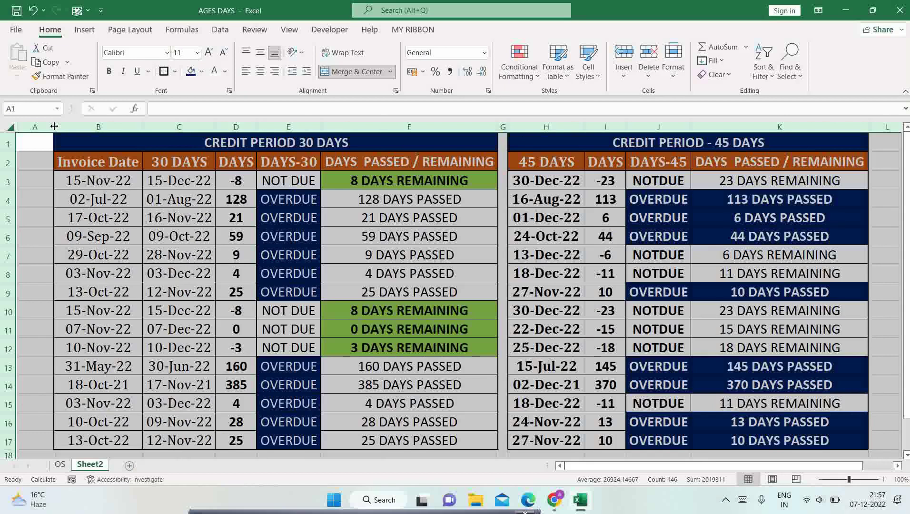
pyautogui.click(428, 269)
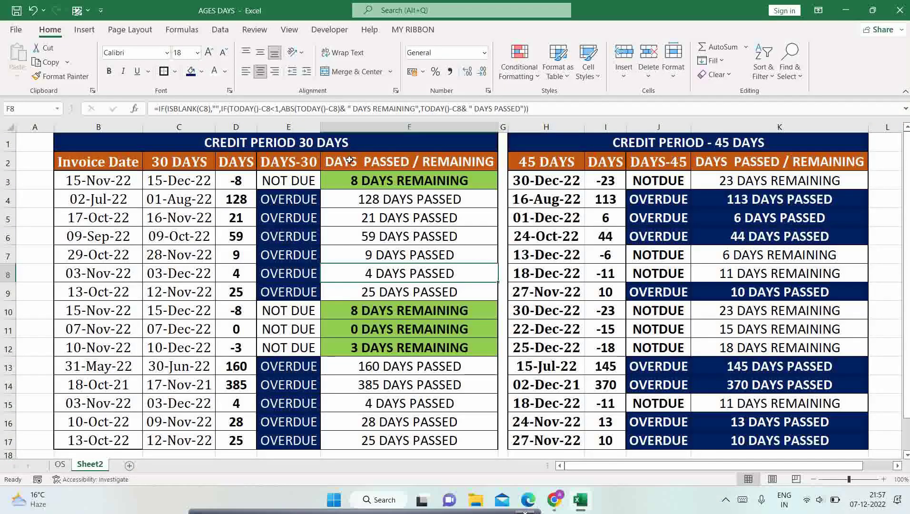
pyautogui.click(529, 150)
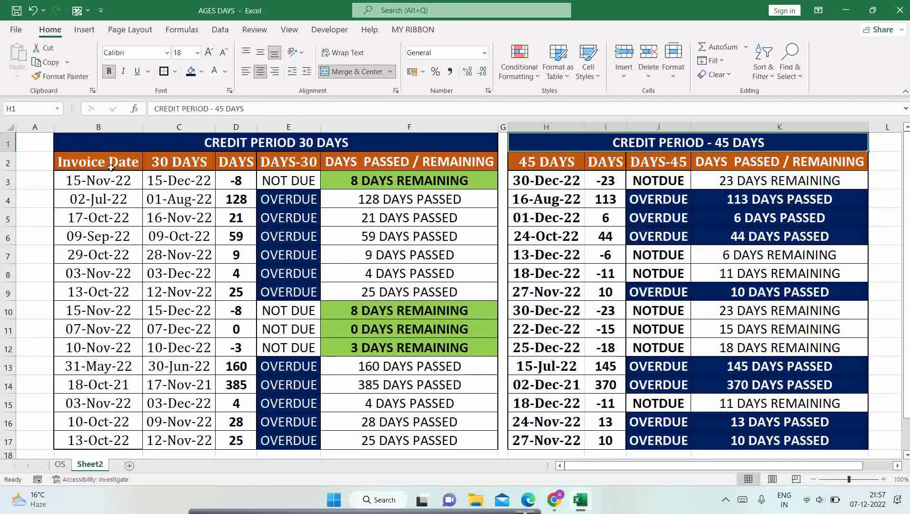
pyautogui.moveTo(98, 162); pyautogui.dragTo(98, 440)
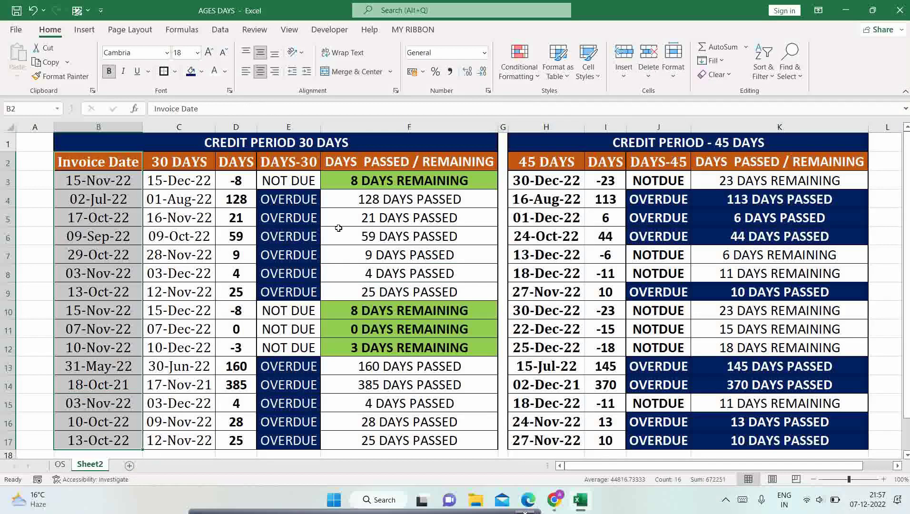